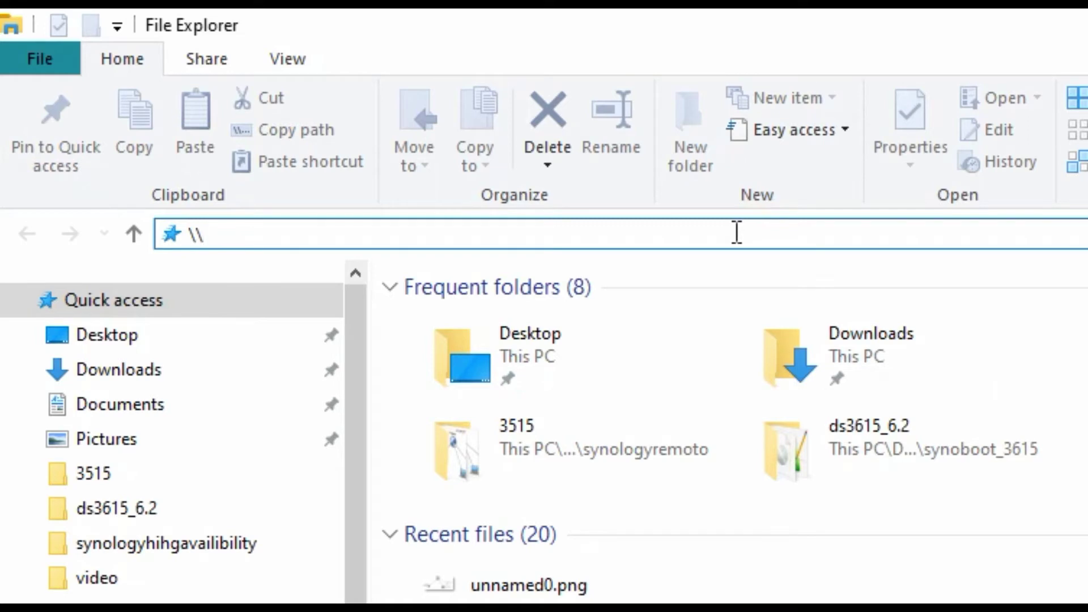
Step: Open the pruebaremoto shared folder at \\192.168.1.196 in File Explorer
click(737, 233)
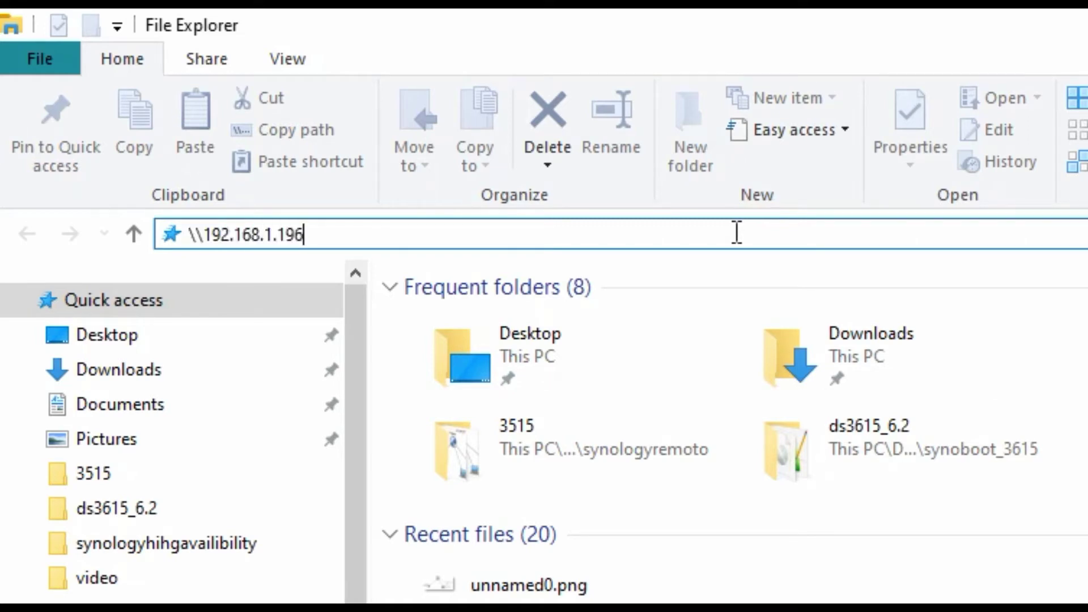
key(Return)
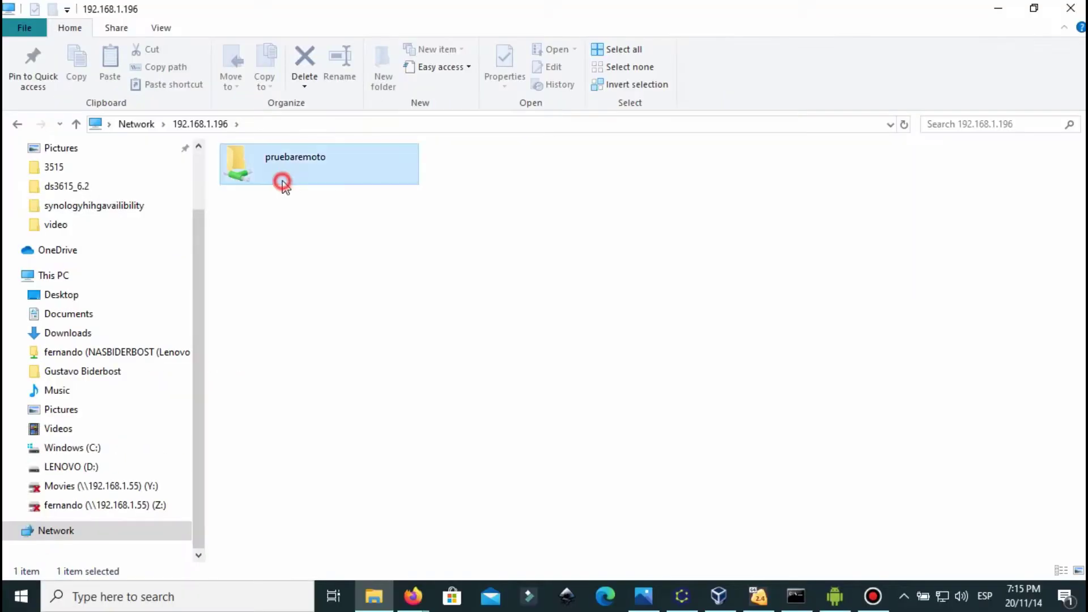
double_click(508, 340)
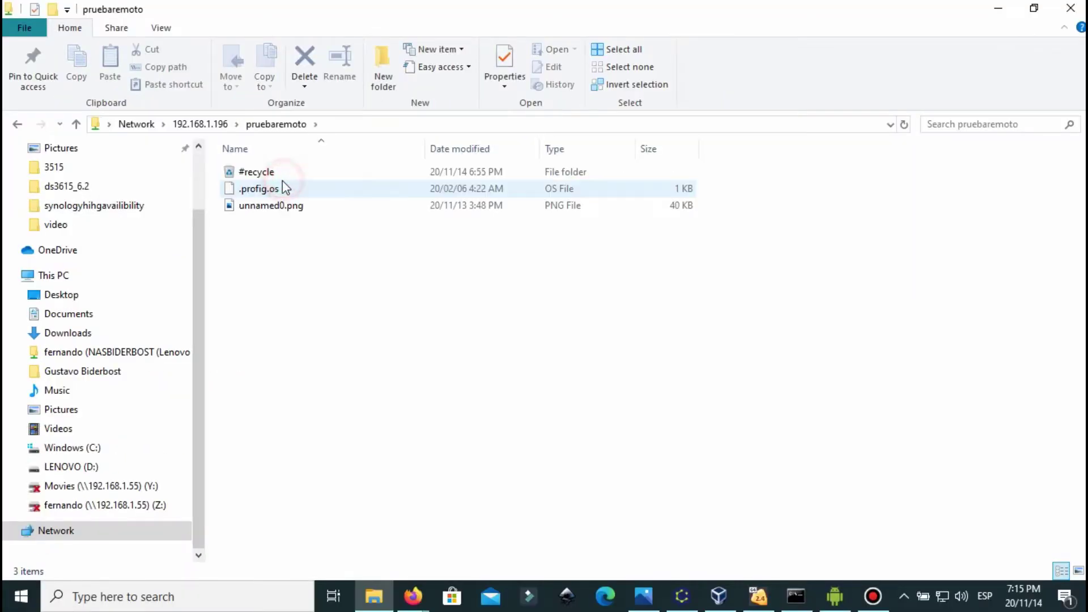
Step: View the unnamed0.png diagram in Photos, close it, and return to DSM in Firefox
click(275, 210)
double_click(277, 206)
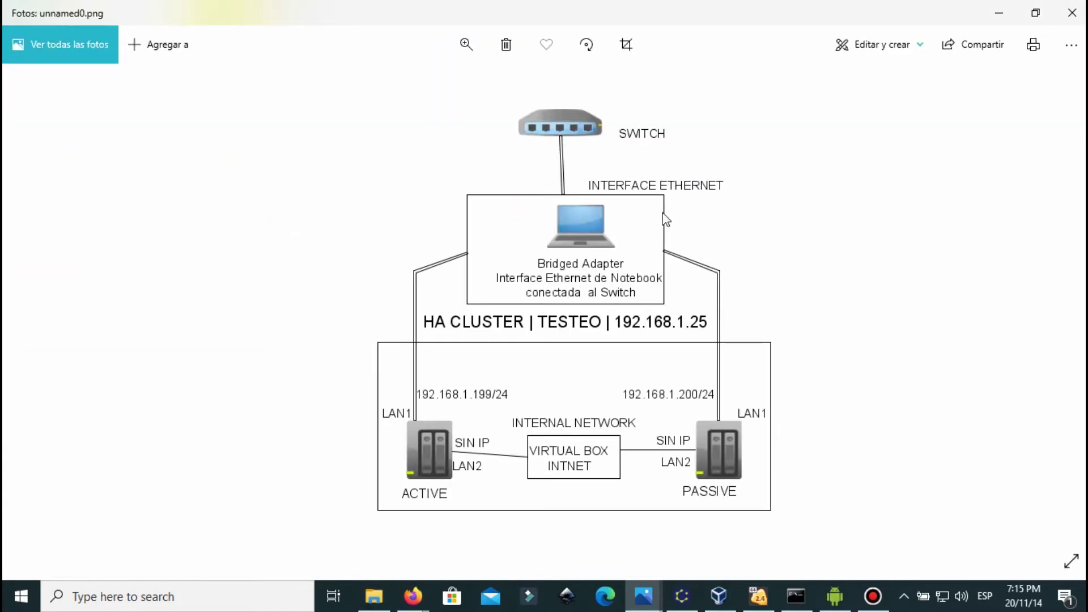
click(1072, 13)
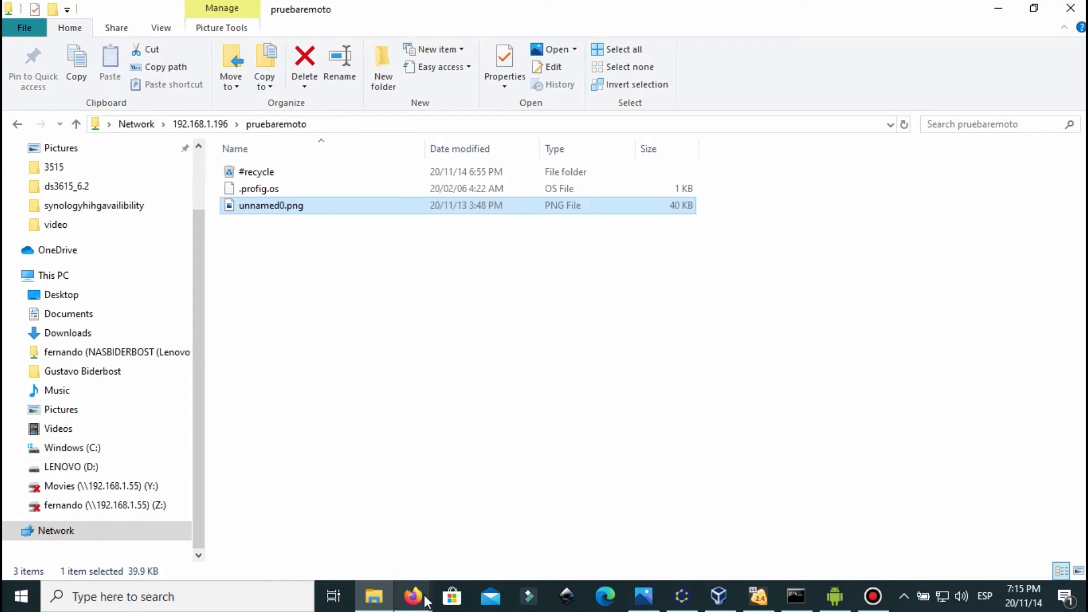
mouse_move(413, 596)
click(352, 514)
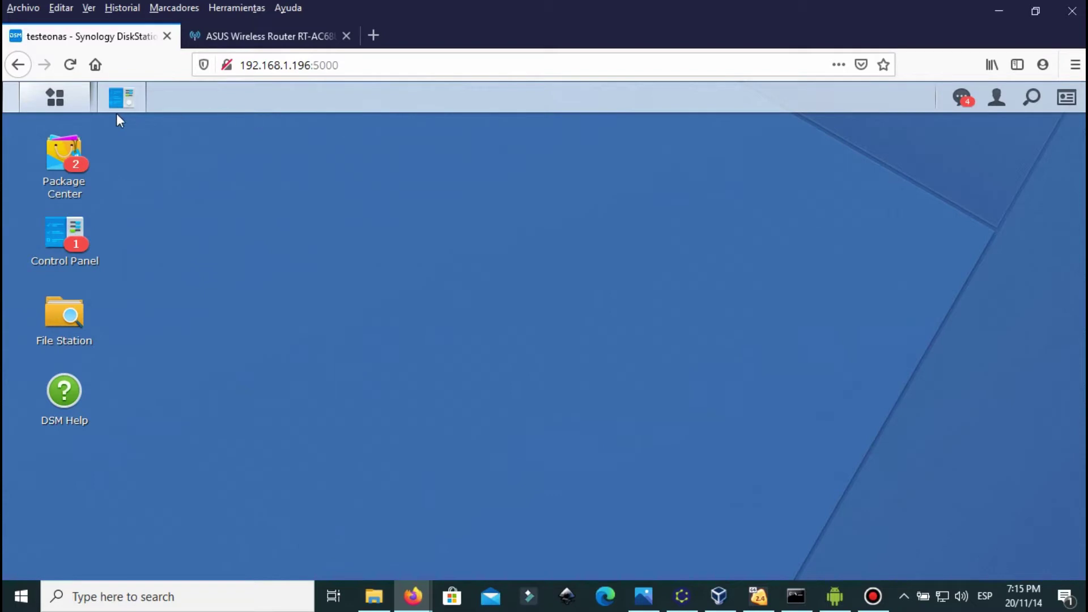
Step: Search 'cloud' in Package Center, install Cloud Station Server, and switch to the router tab
click(55, 105)
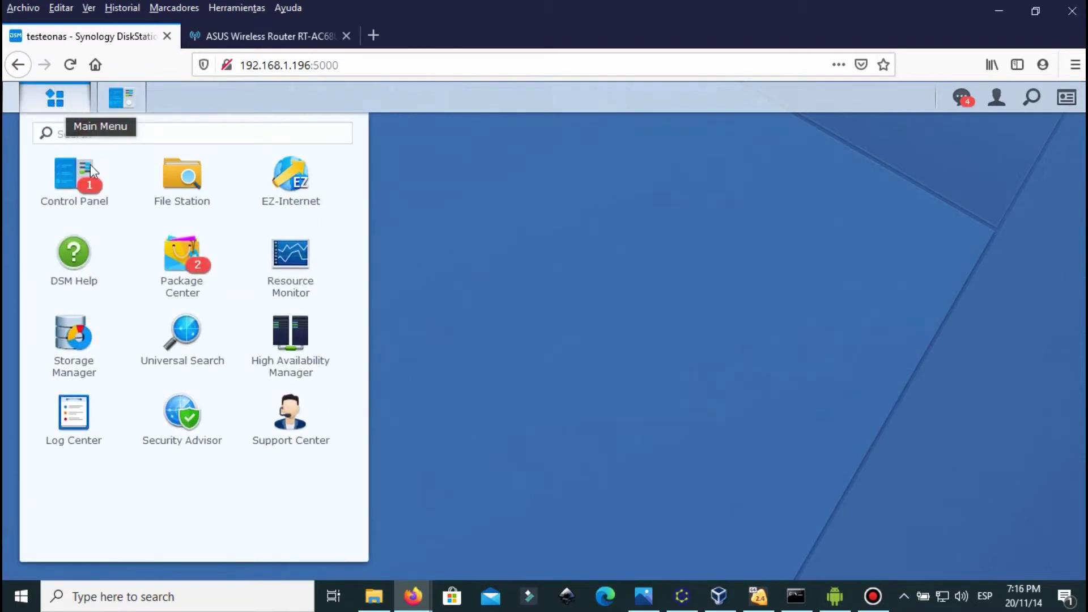
click(183, 252)
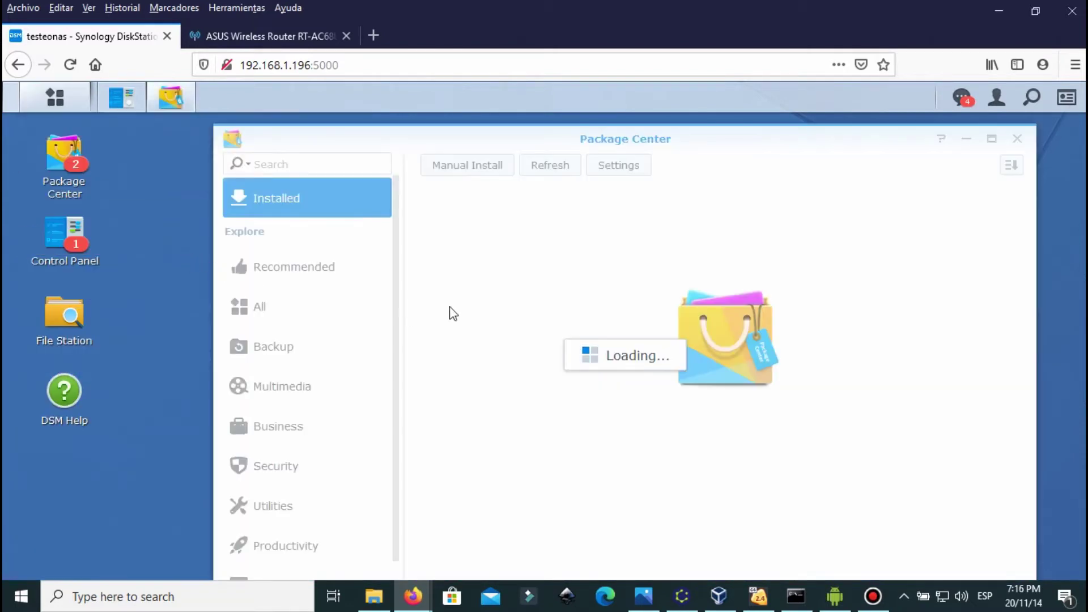
click(319, 165)
text(cloud)
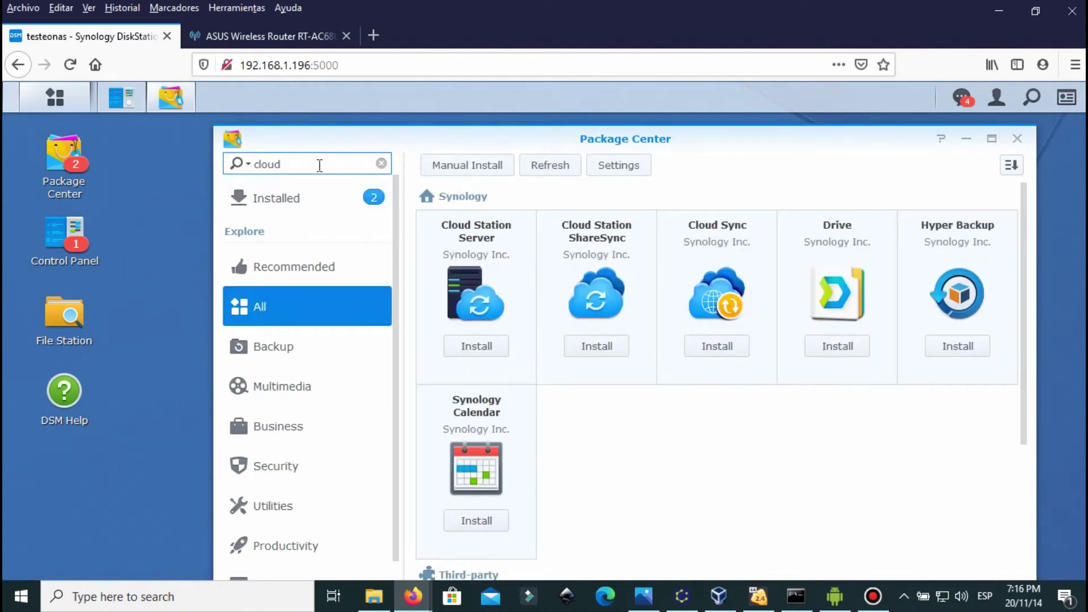
click(479, 242)
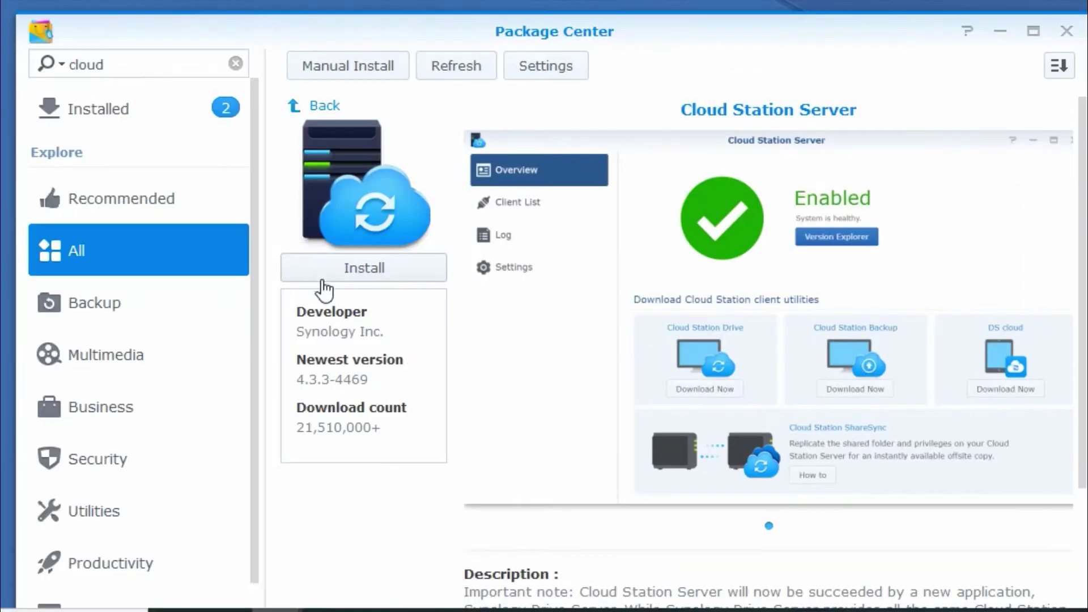
click(487, 320)
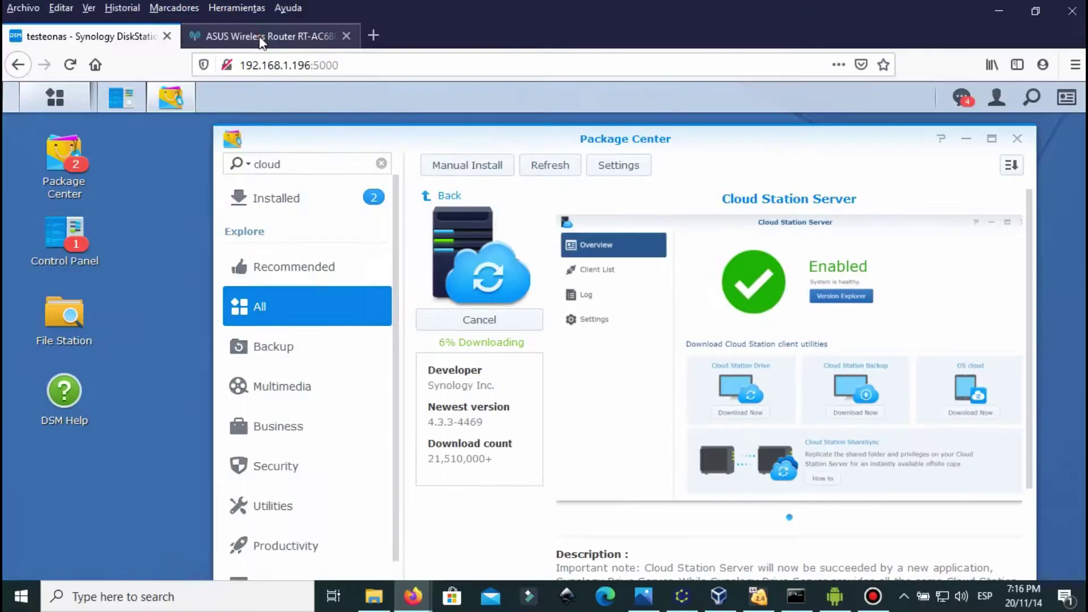
click(259, 36)
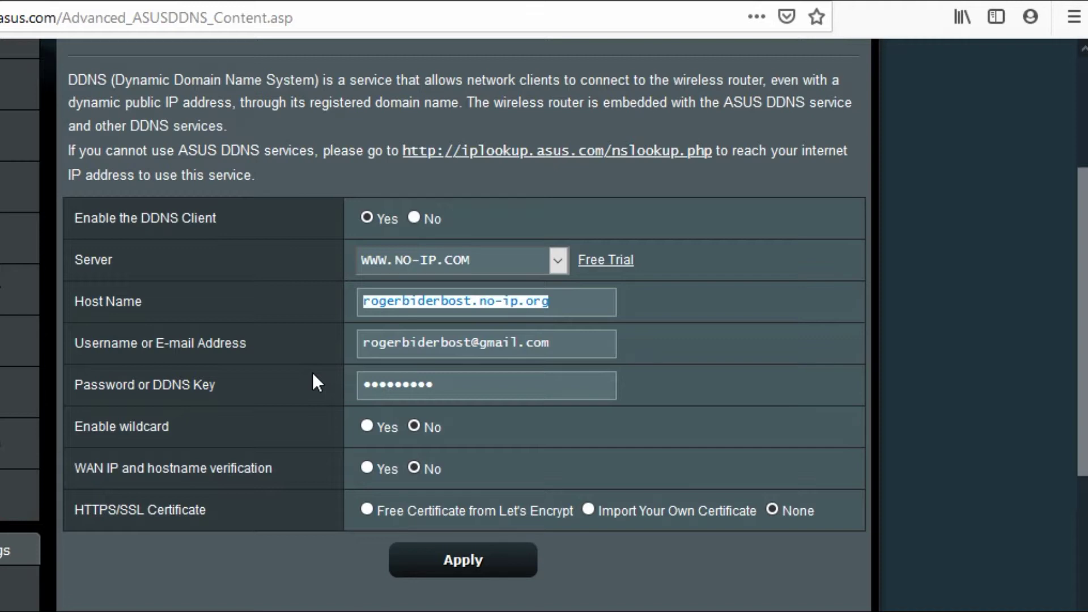
Step: Review the router's DDNS setup and the port forwarding list forwarding TCP 6690 to 192.168.1.196
scroll(317, 382, up, 3)
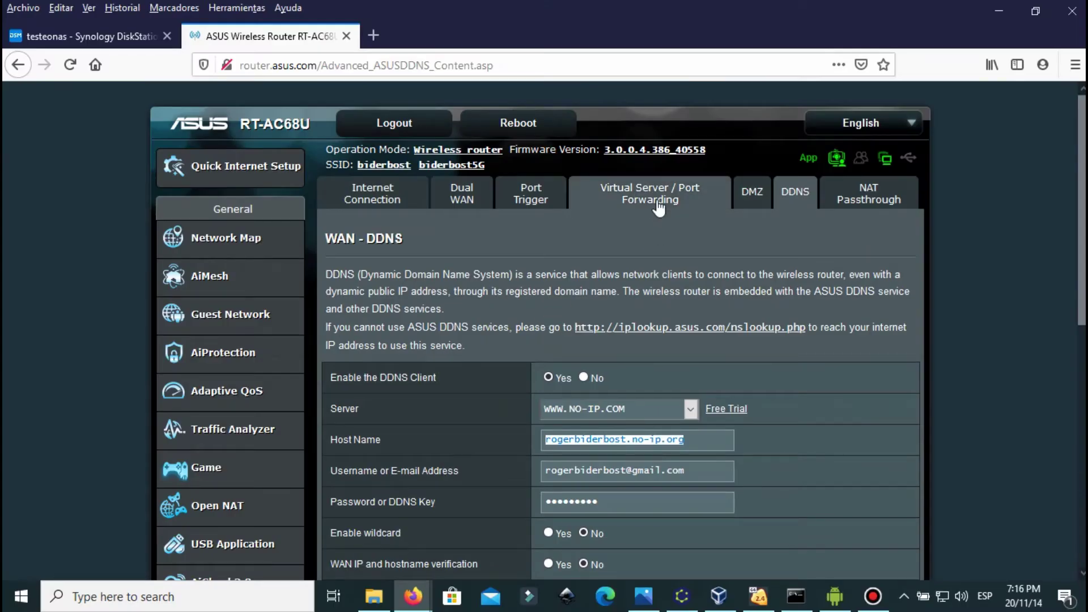
click(657, 204)
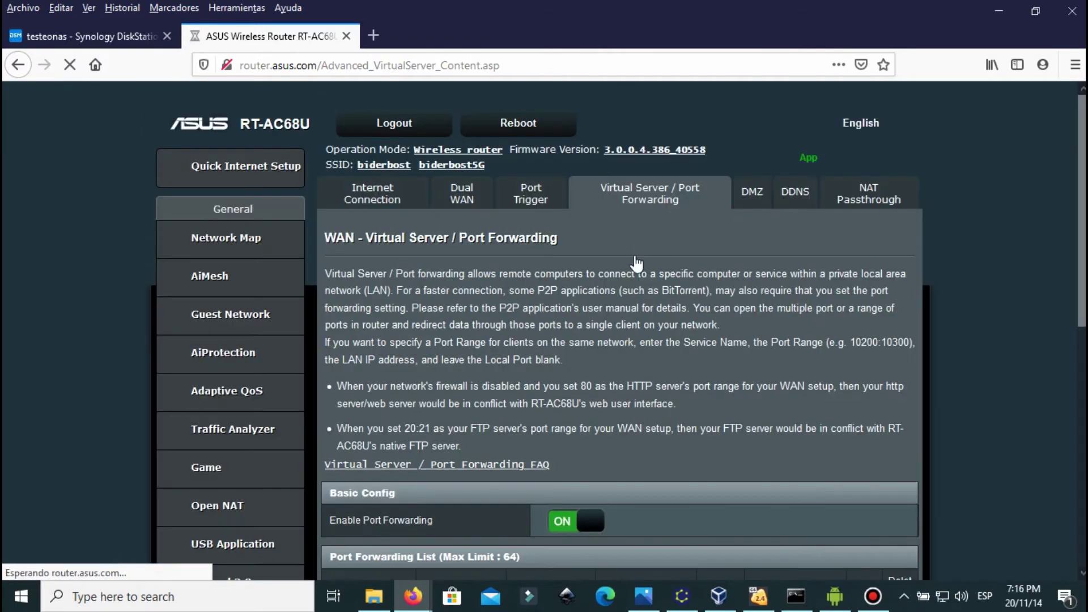
scroll(631, 272, down, 5)
scroll(406, 240, up, 4)
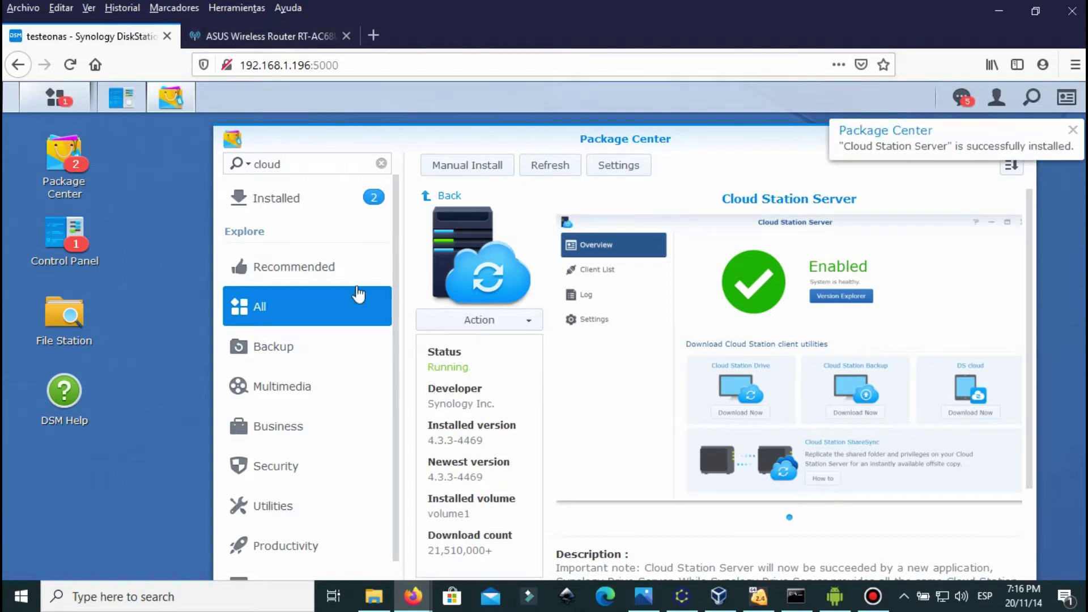
Step: Launch Cloud Station Server, accept the security page refresh, and relaunch it showing Enabled
scroll(621, 380, down, 2)
scroll(617, 385, up, 2)
click(66, 108)
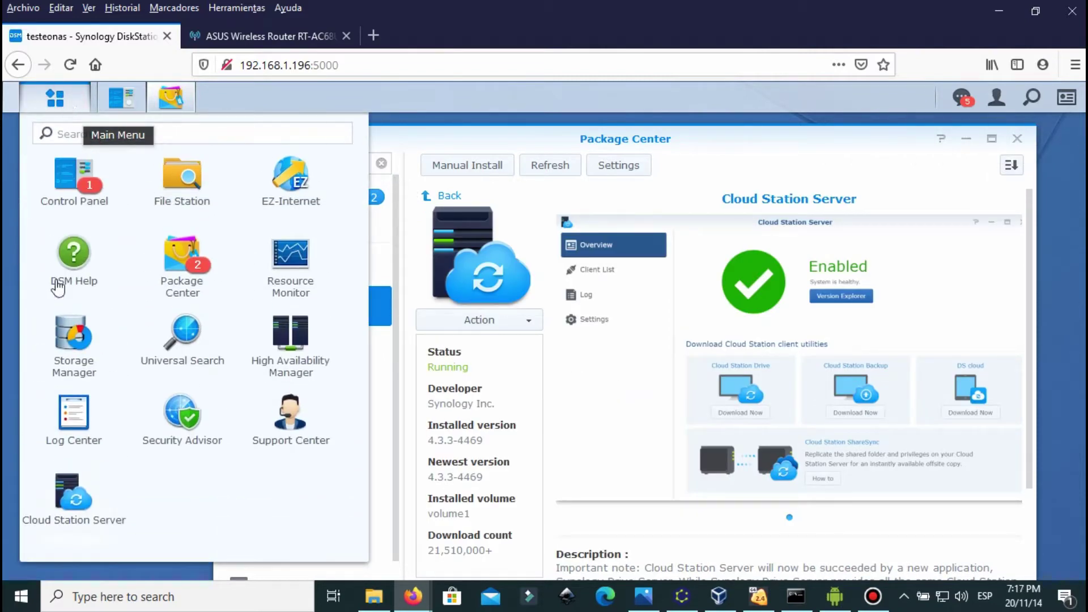
click(81, 495)
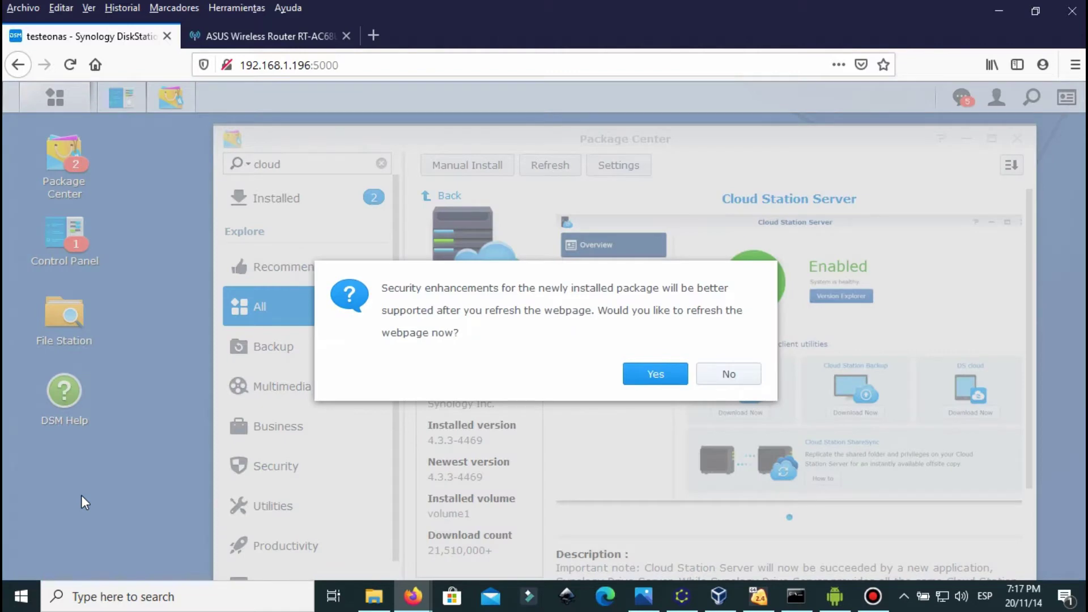
click(656, 376)
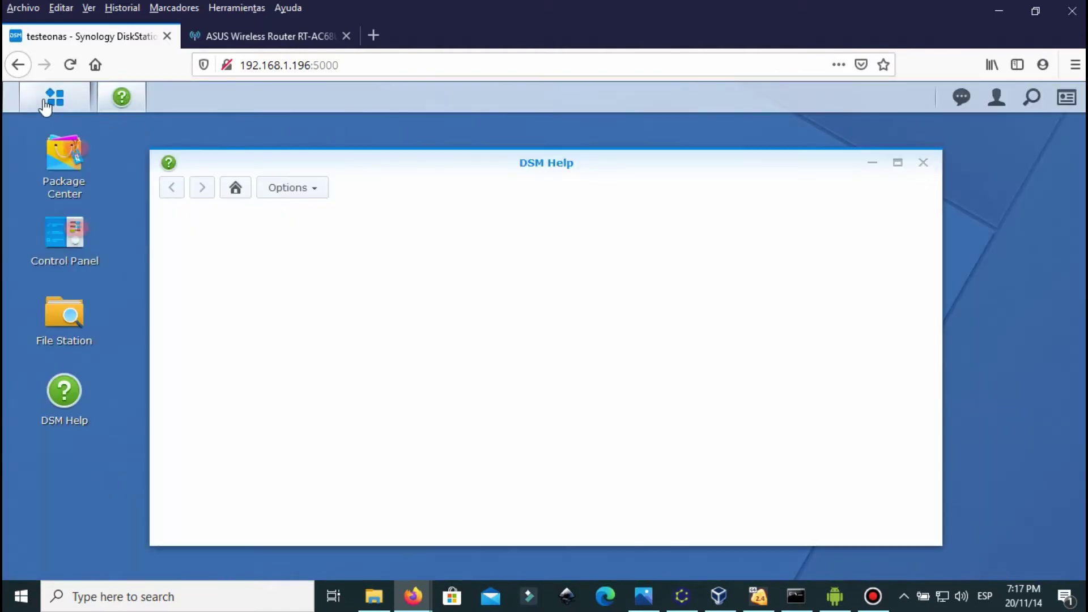
click(49, 100)
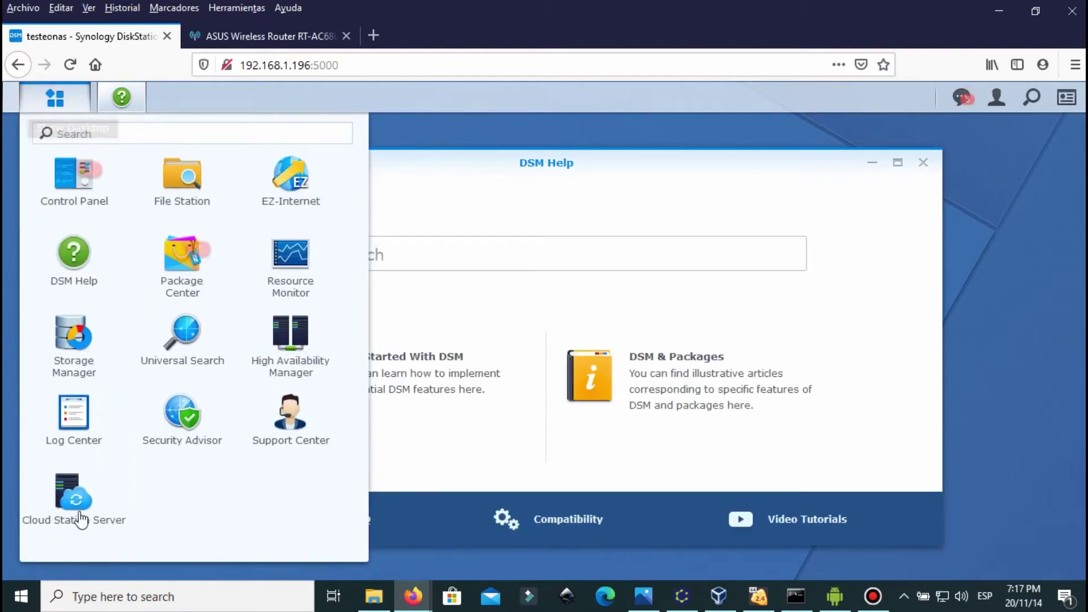
click(67, 498)
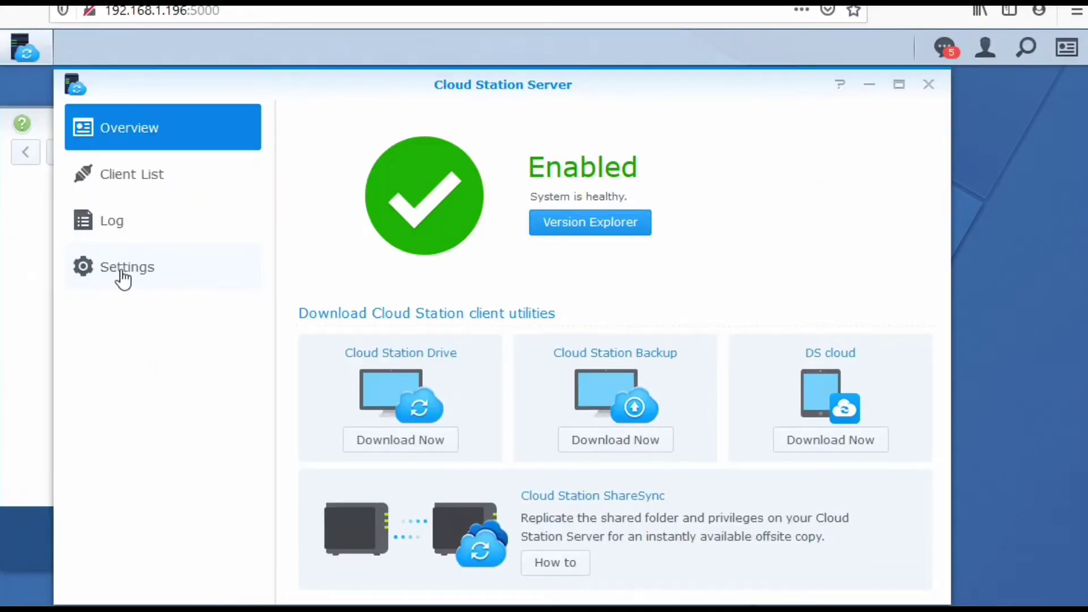
Step: Disable Cloud Station syncing for pruebaremoto, confirming deletion of its sync database
click(121, 278)
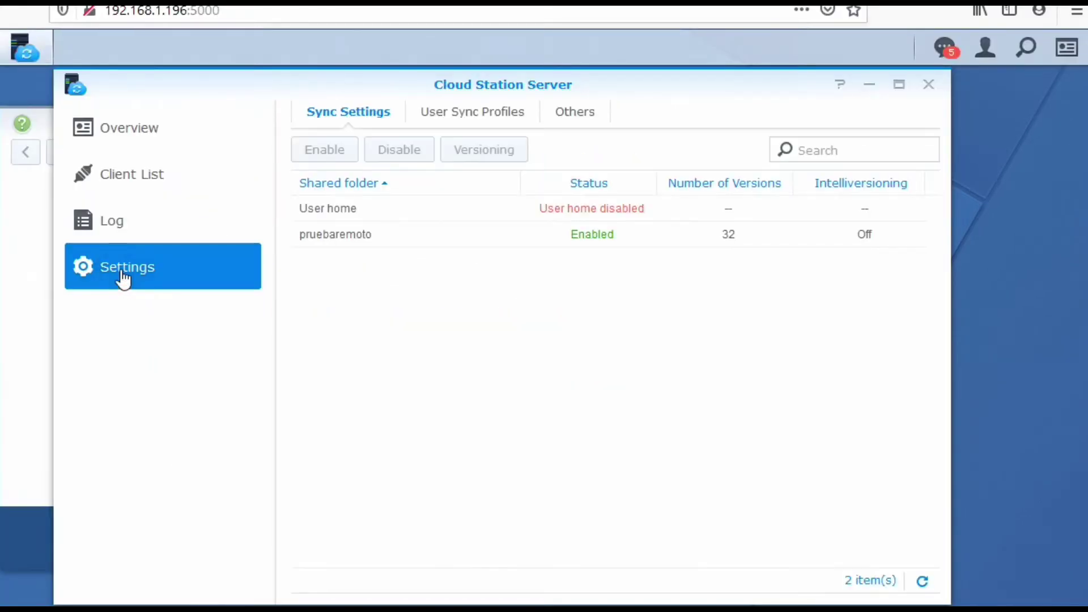
click(342, 243)
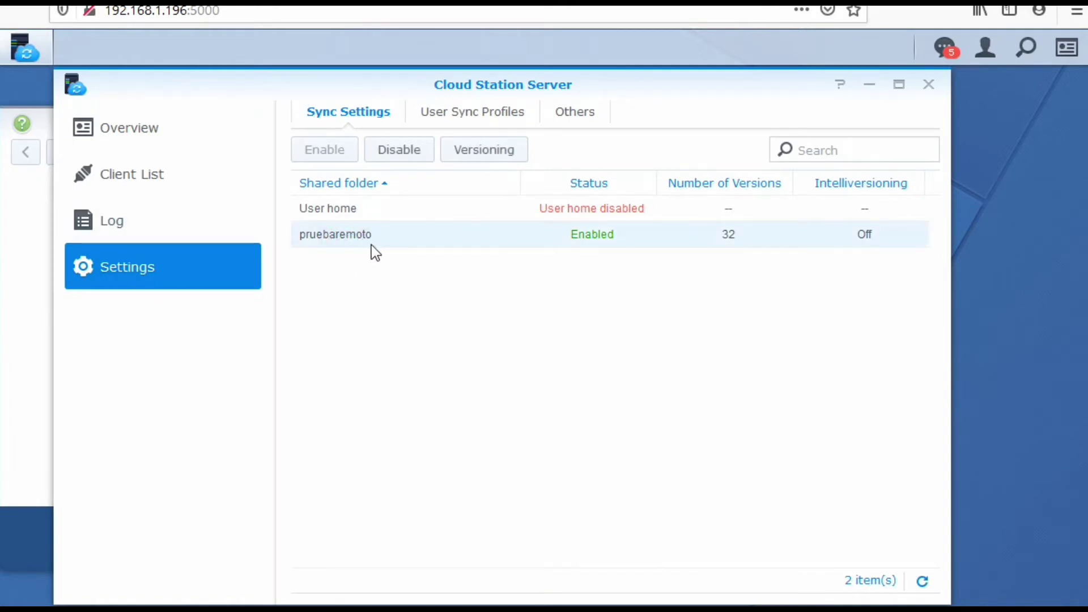
click(401, 152)
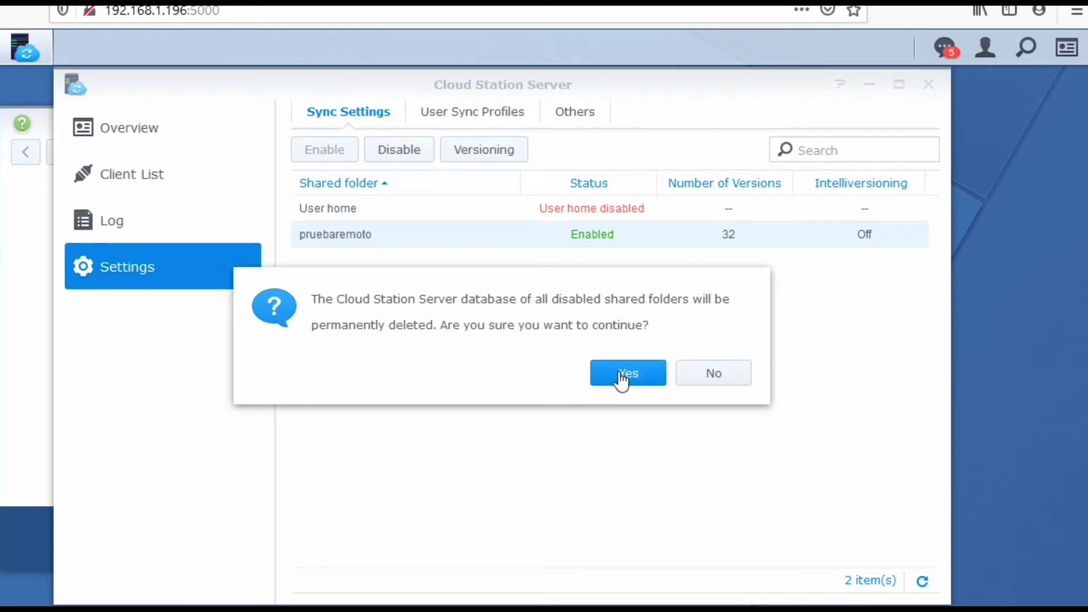
click(714, 373)
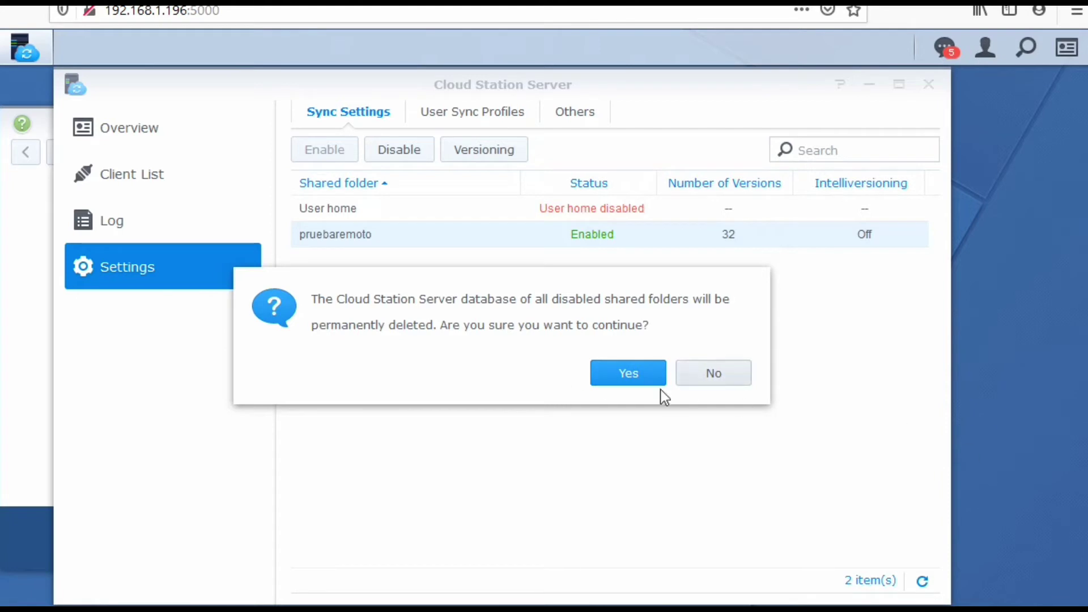
click(623, 379)
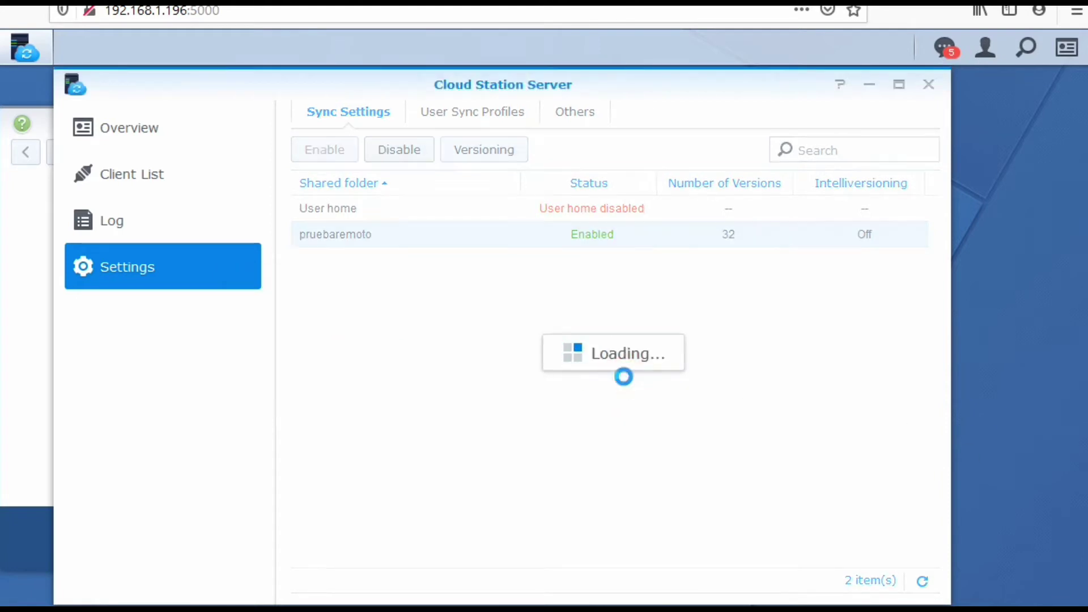
Step: Re-enable syncing for pruebaremoto, accepting 32 versions with Intelliversioning Off
click(610, 237)
click(328, 161)
click(596, 467)
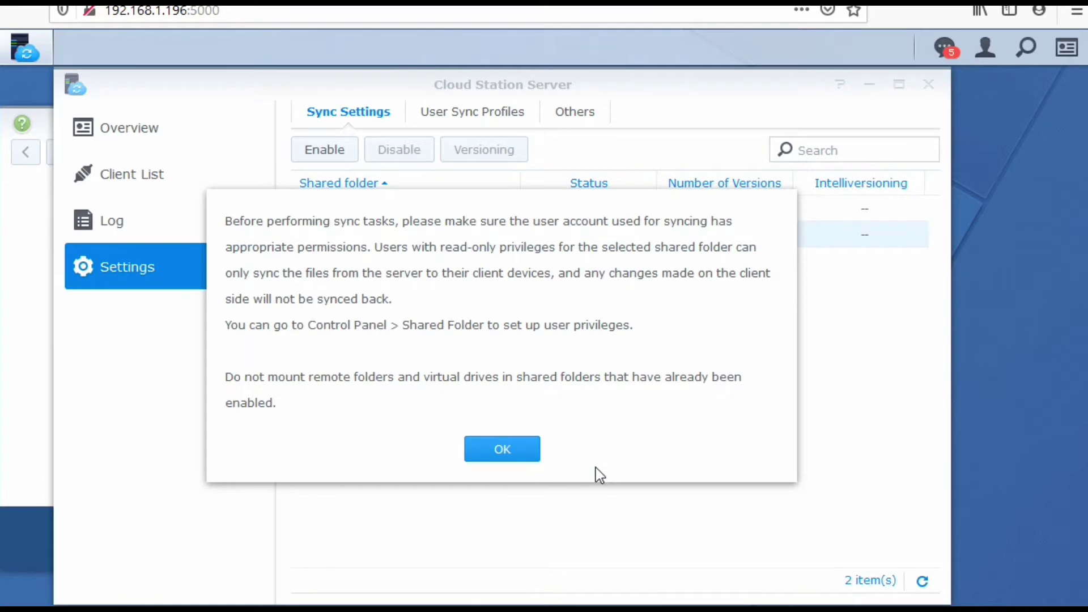
click(487, 449)
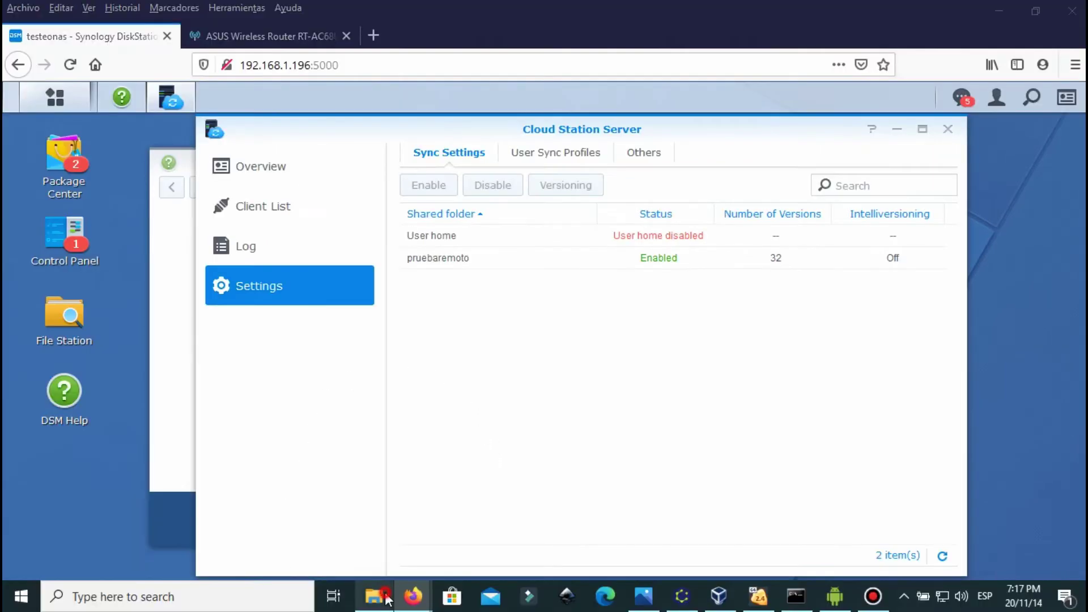
Step: Refresh and re-browse pruebaremoto, confirming #recycle, .profig.os and unnamed0.png, then return to DSM
click(374, 595)
right_click(394, 378)
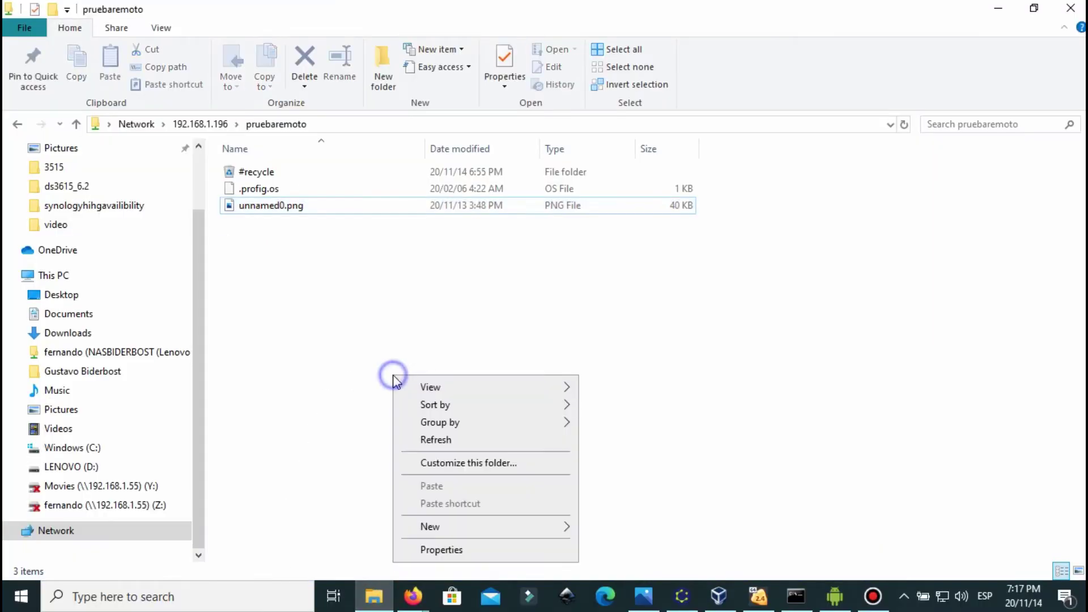
click(440, 440)
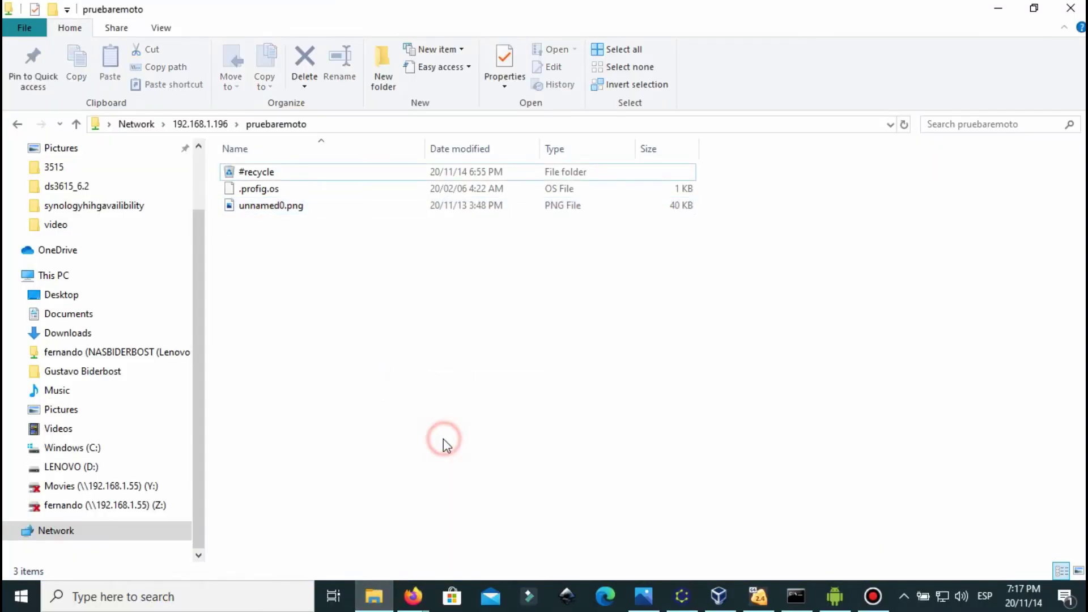
click(221, 128)
double_click(280, 174)
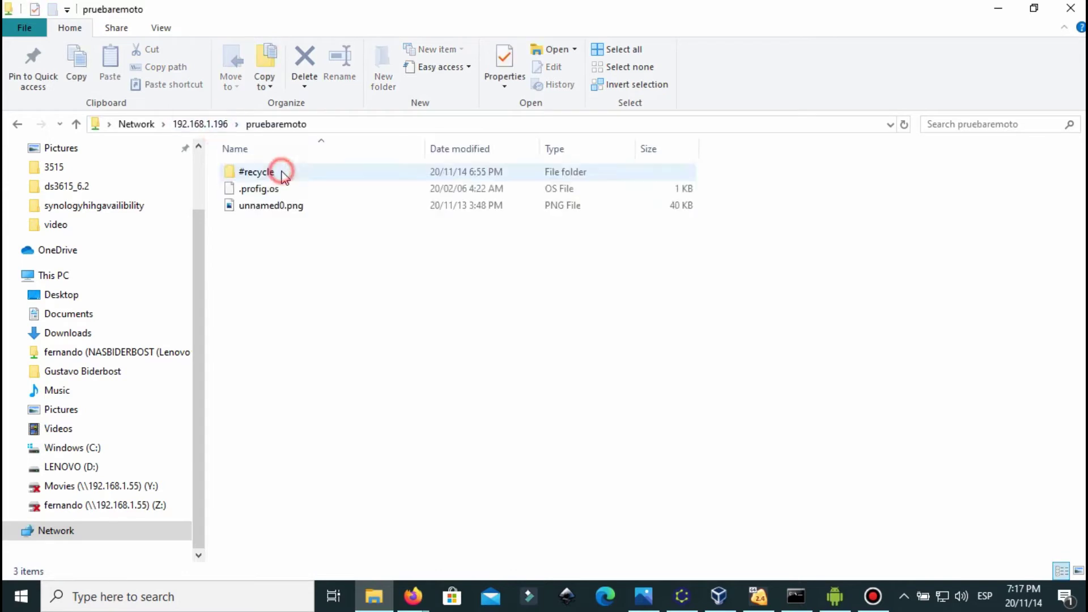
click(276, 210)
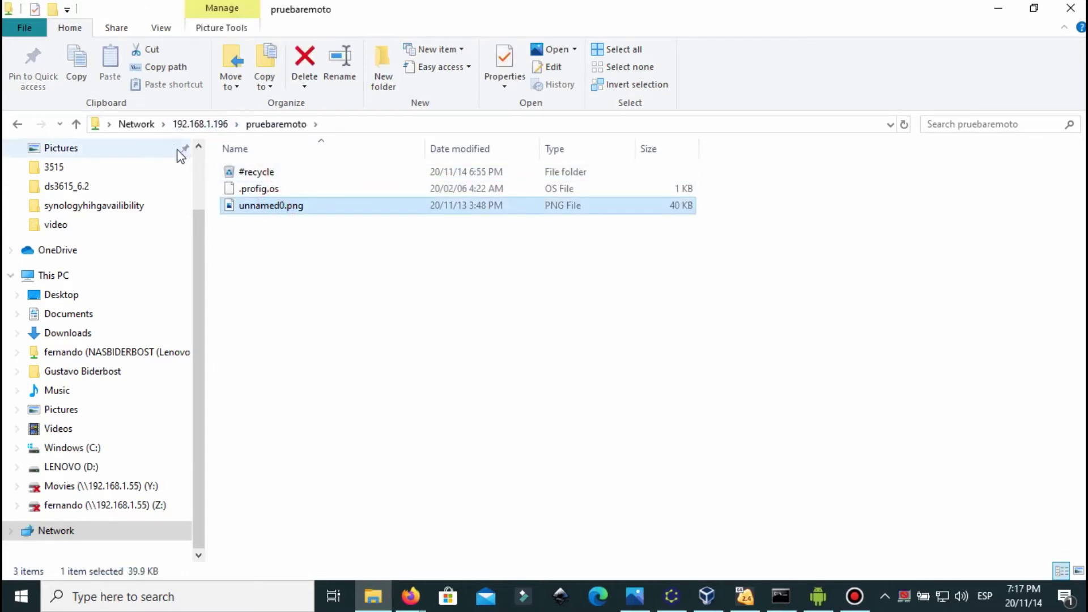
click(202, 125)
click(305, 125)
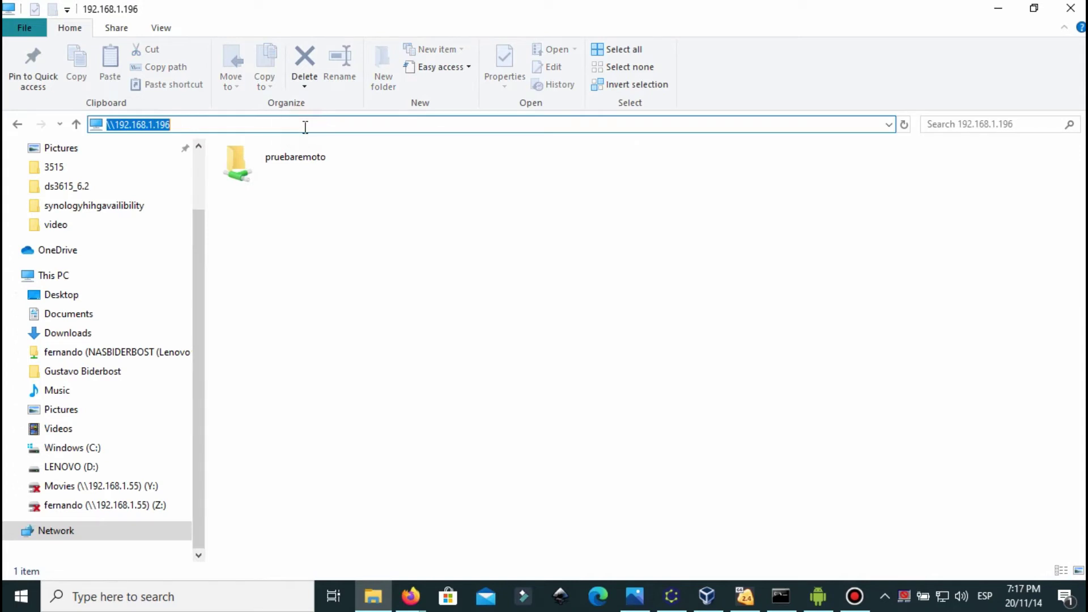
double_click(275, 170)
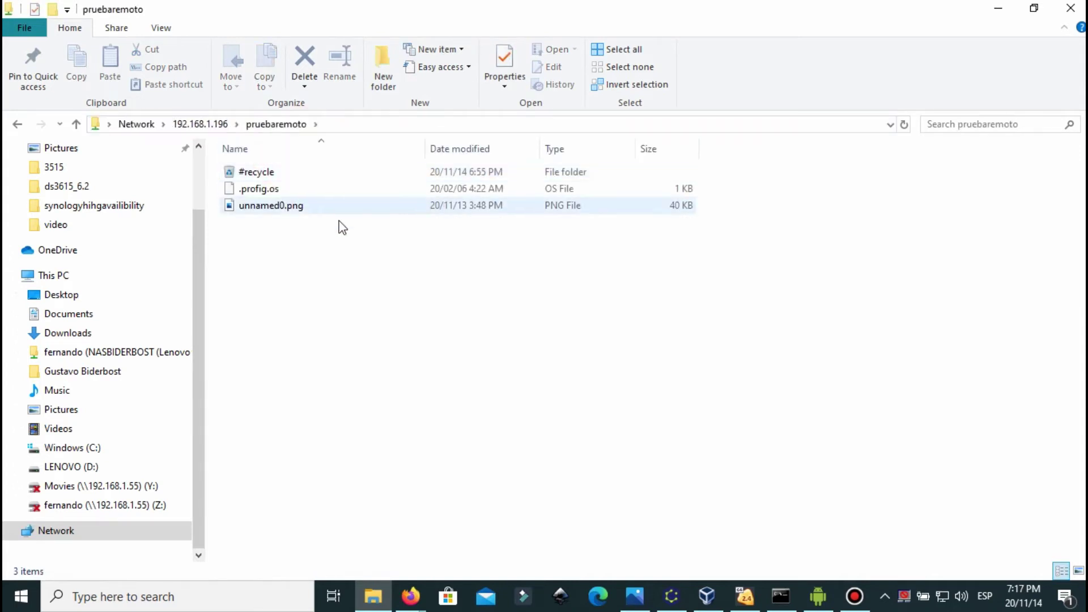
mouse_move(409, 595)
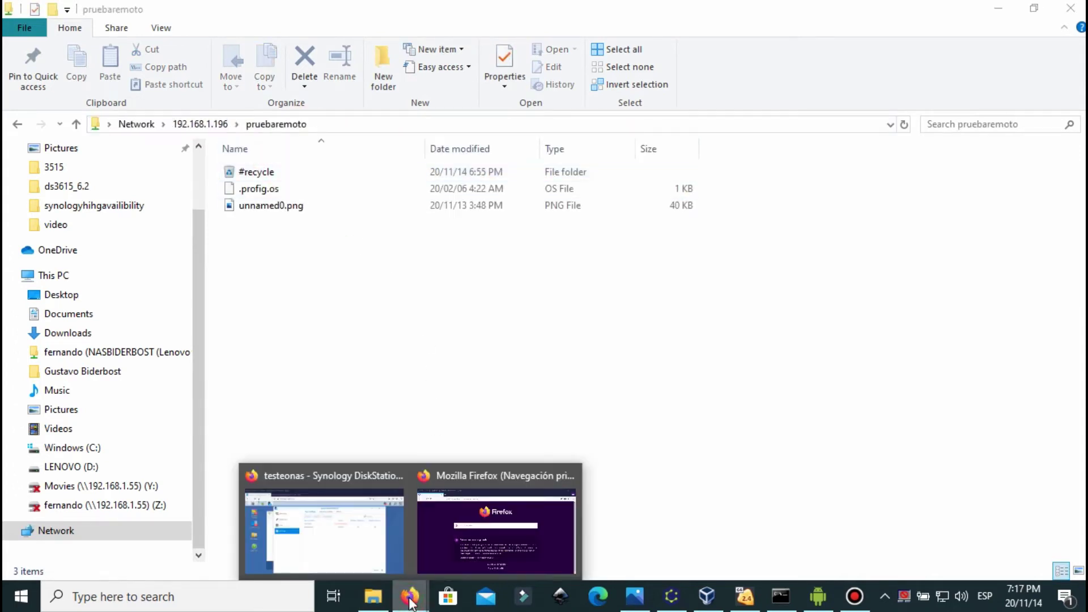
click(359, 551)
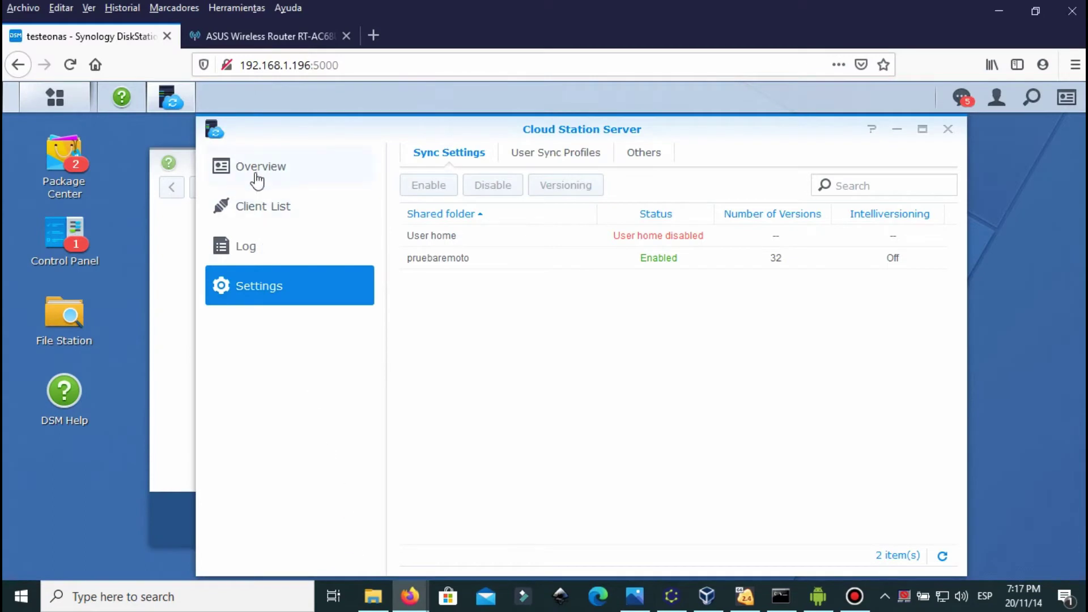
Step: Show the Cloud Station Server Overview with client downloads, then return to the pruebaremoto folder
click(255, 173)
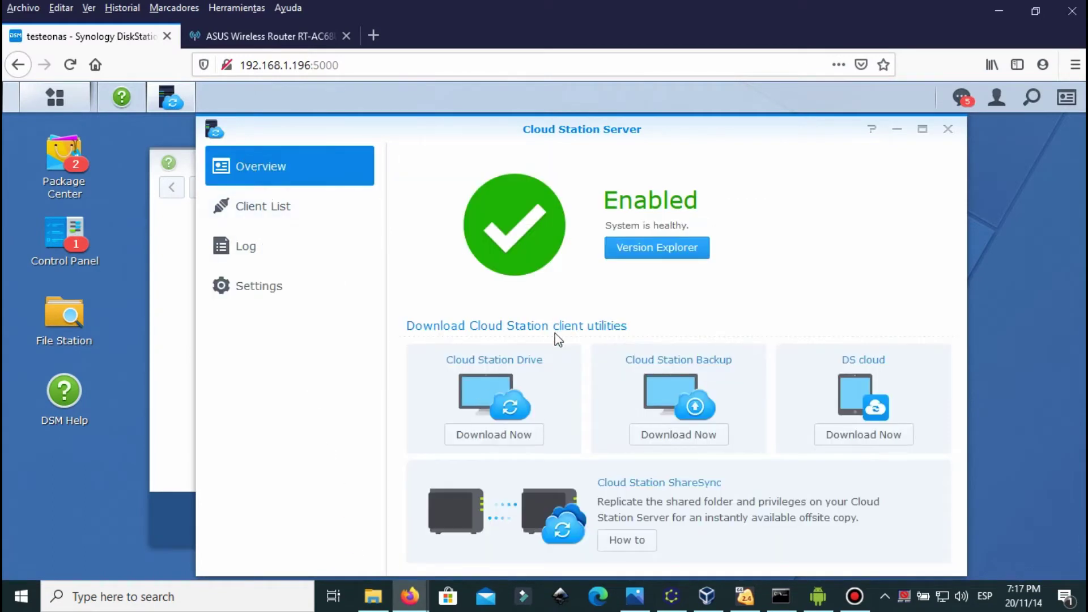
mouse_move(387, 598)
click(372, 584)
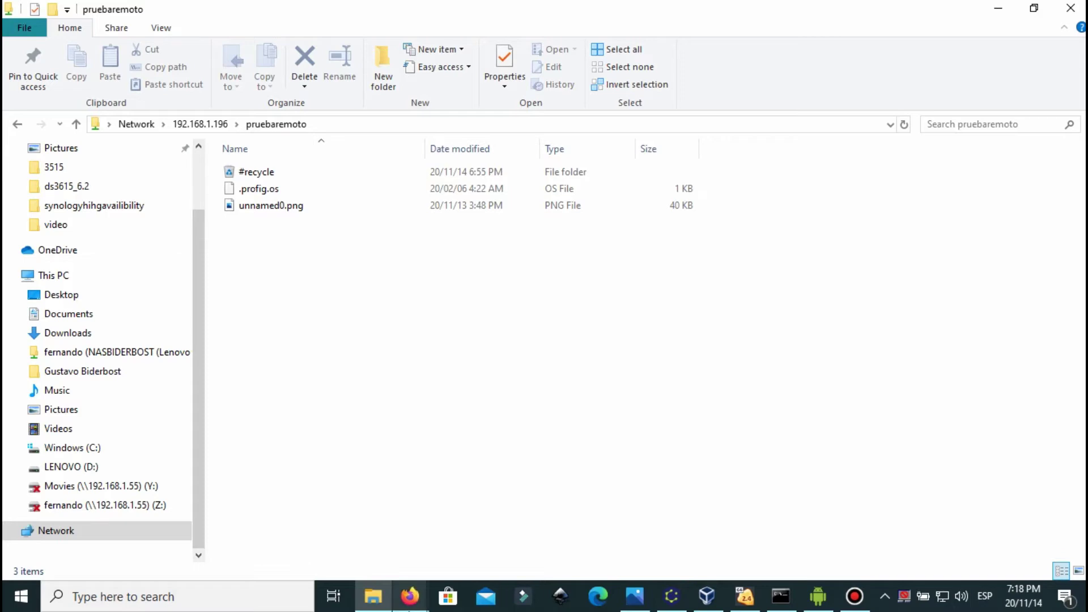
Step: Install Synology Cloud Station Drive 4.3.3-4469 in English from folder 3515, launch it, and return to DSM
key(alt+Tab)
click(378, 324)
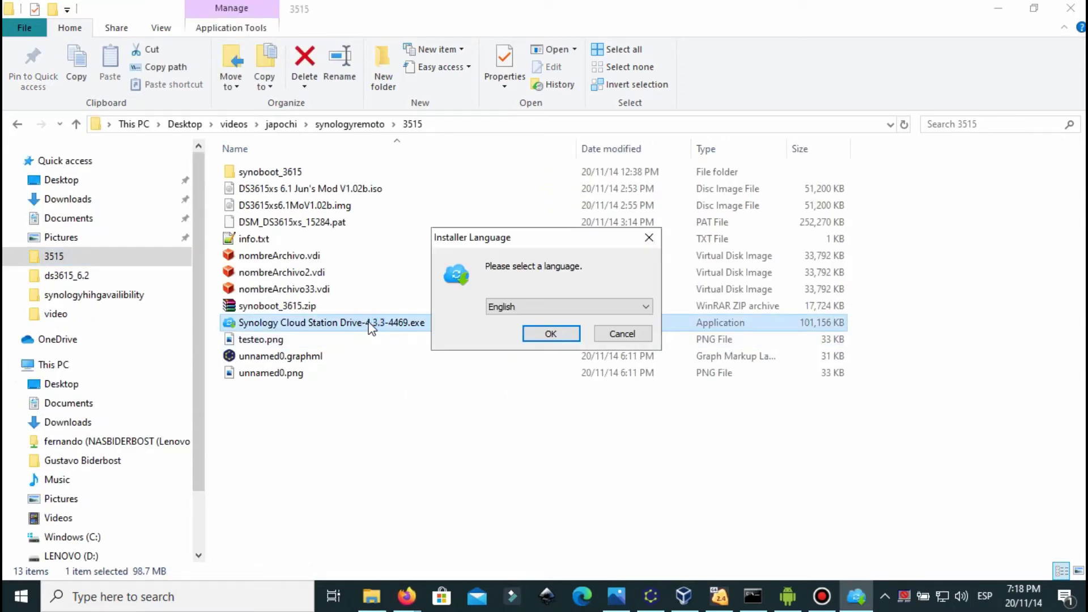
click(552, 333)
click(630, 426)
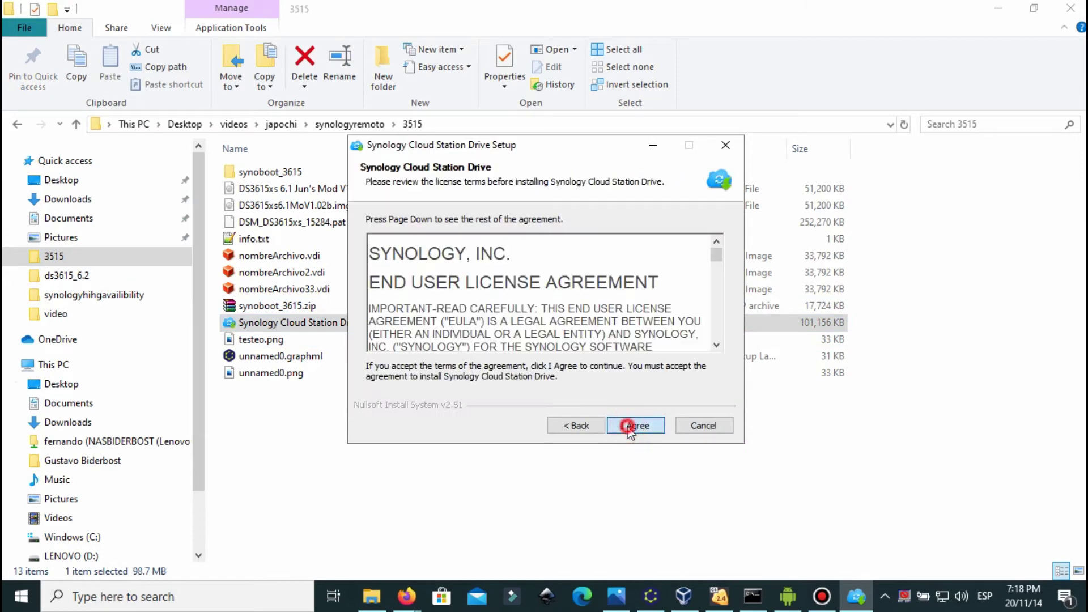
click(632, 426)
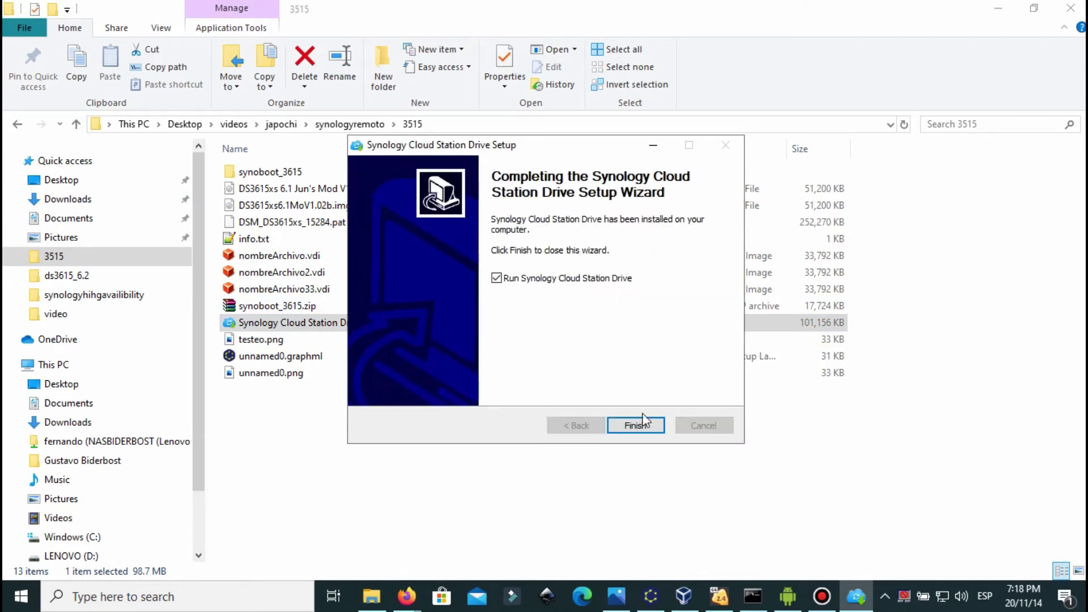
click(633, 426)
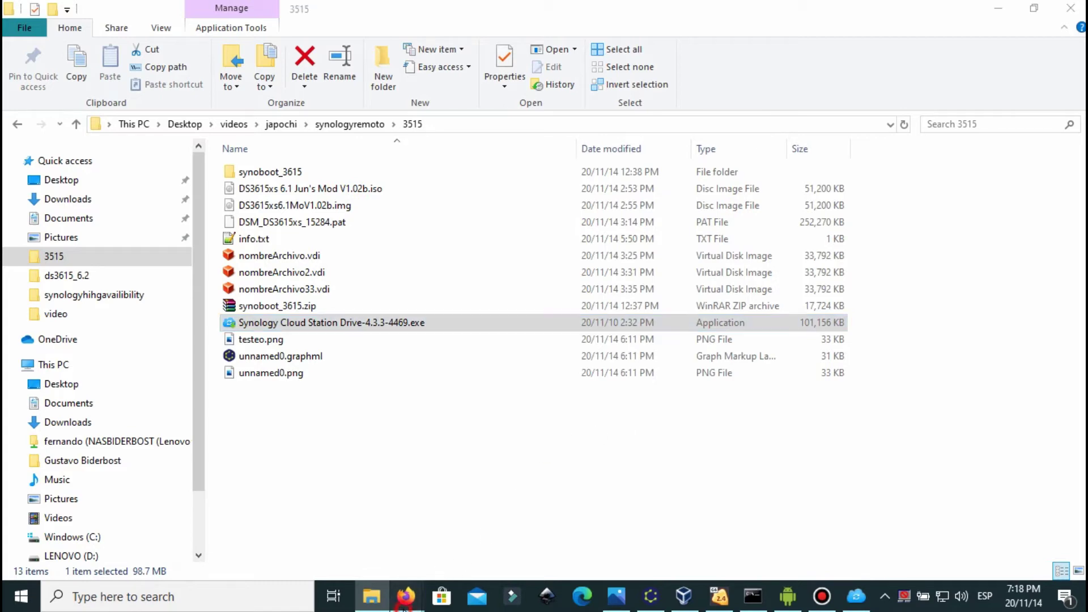
mouse_move(406, 596)
click(359, 539)
Step: Check Cloud Station Drive download info, cancel the Firefox download, and open the Cloud Station Drive Welcome window
click(496, 434)
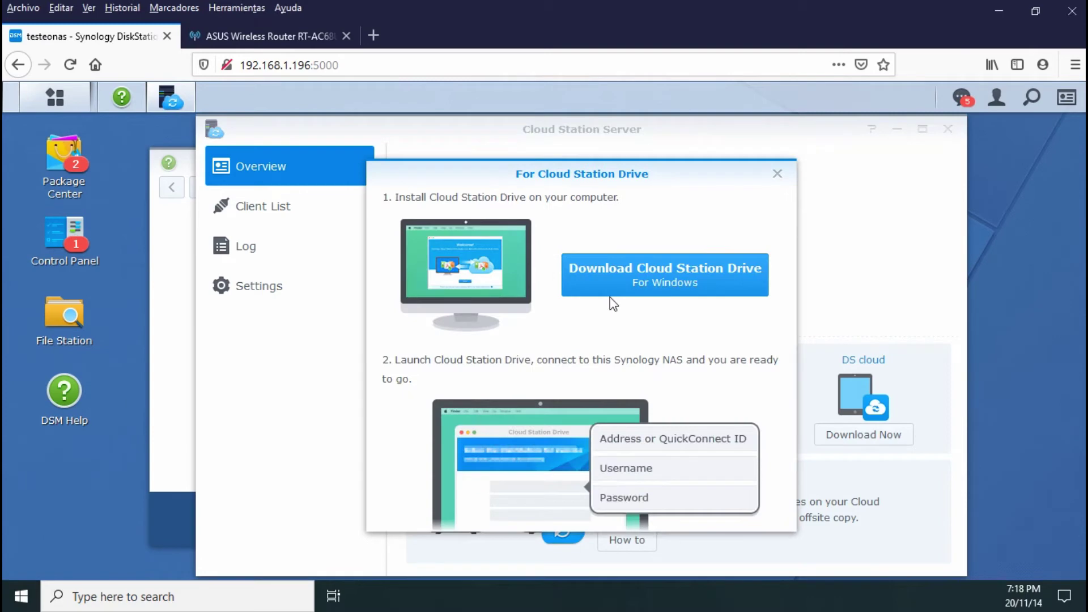
click(654, 276)
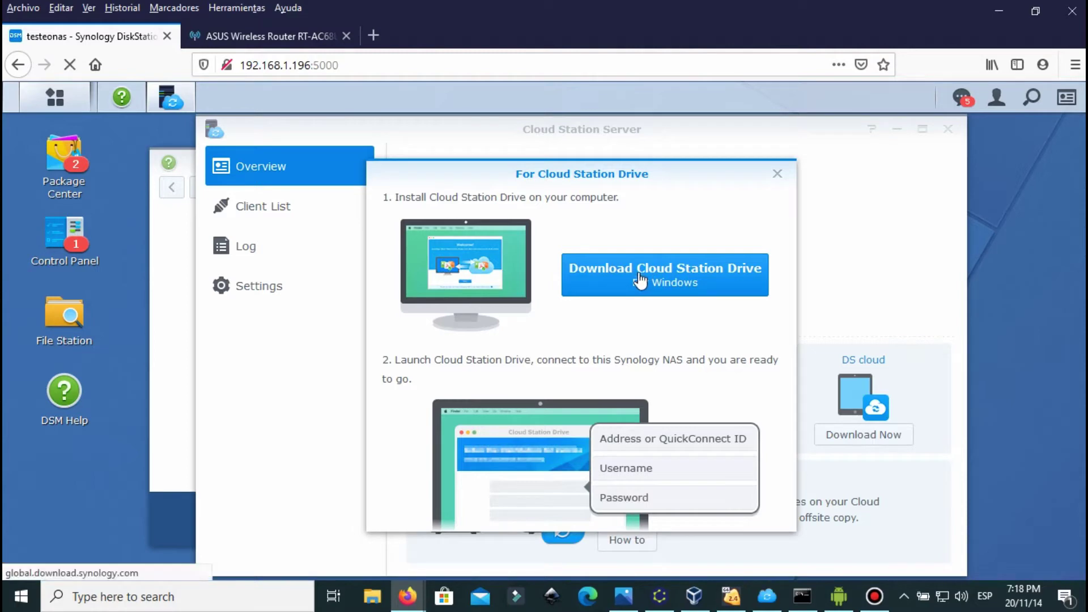
click(755, 368)
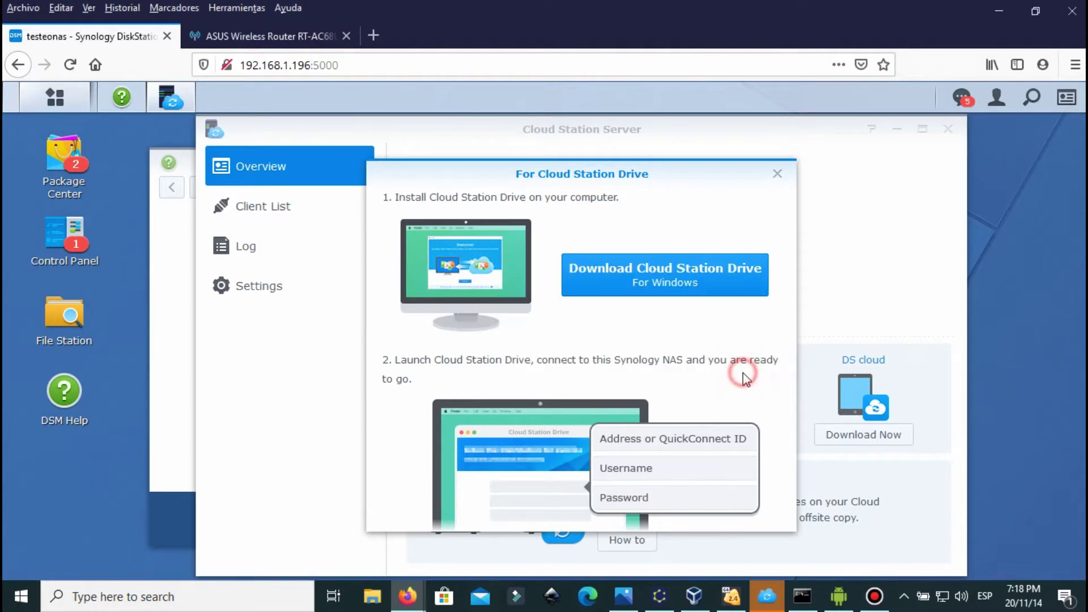
click(778, 174)
click(766, 595)
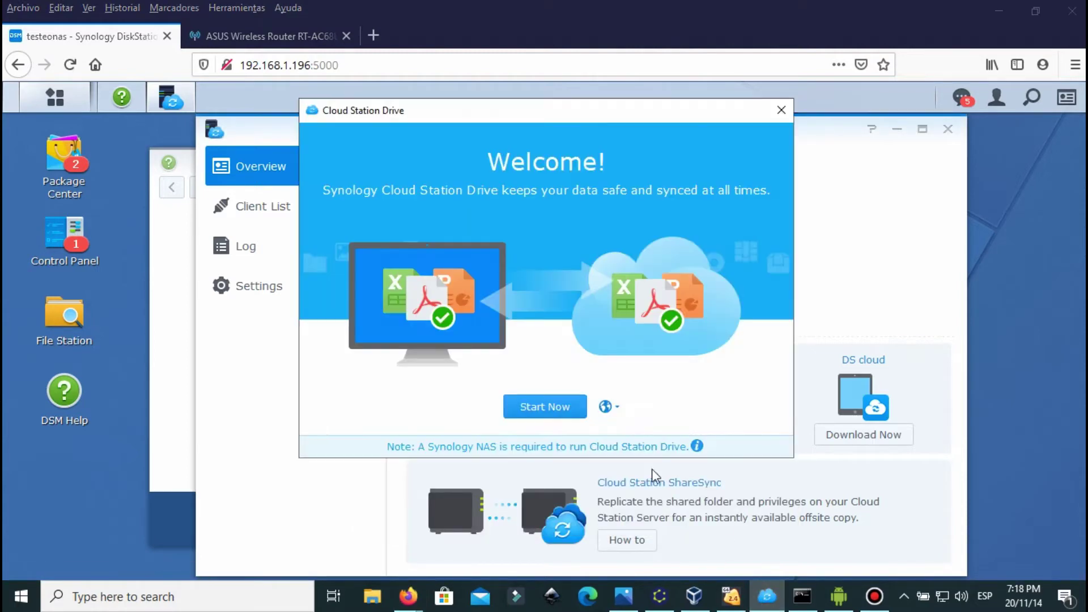
Step: Enter the NAS's no-ip.org domain, the account username and password, then test the connection
click(550, 404)
click(461, 284)
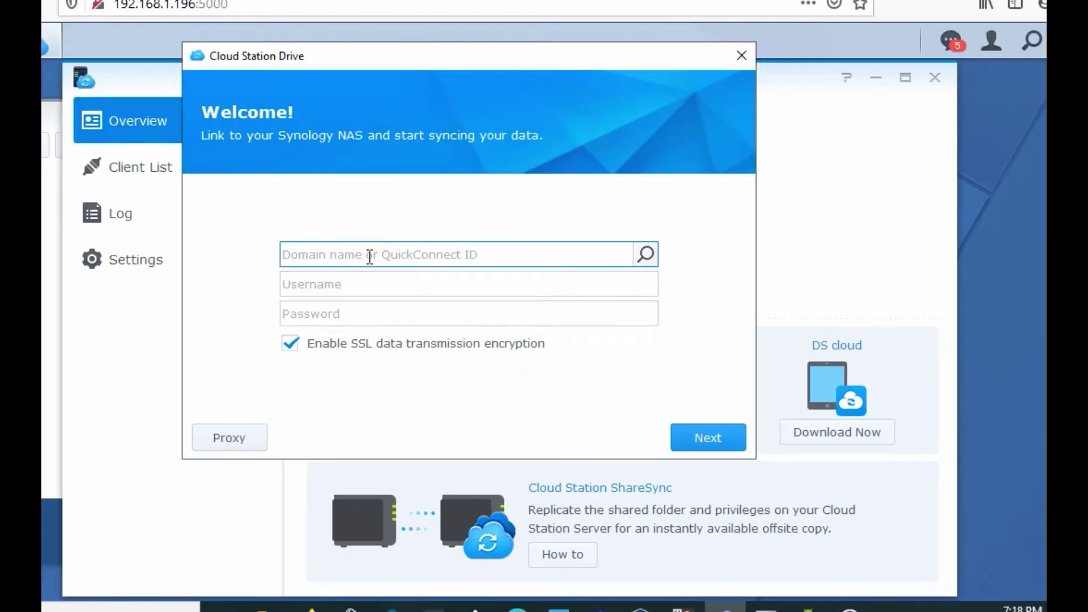
text(rogerbiderbost)
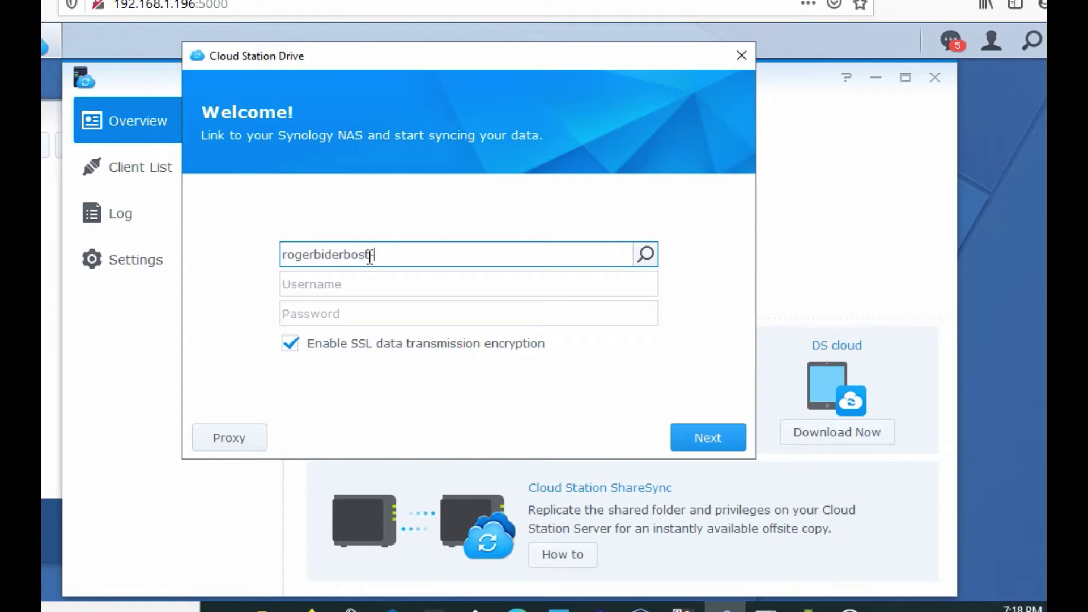
text(-no)
key(BackSpace)
key(BackSpace)
key(BackSpace)
text(.no-ip.org)
key(Tab)
text(rogerio24)
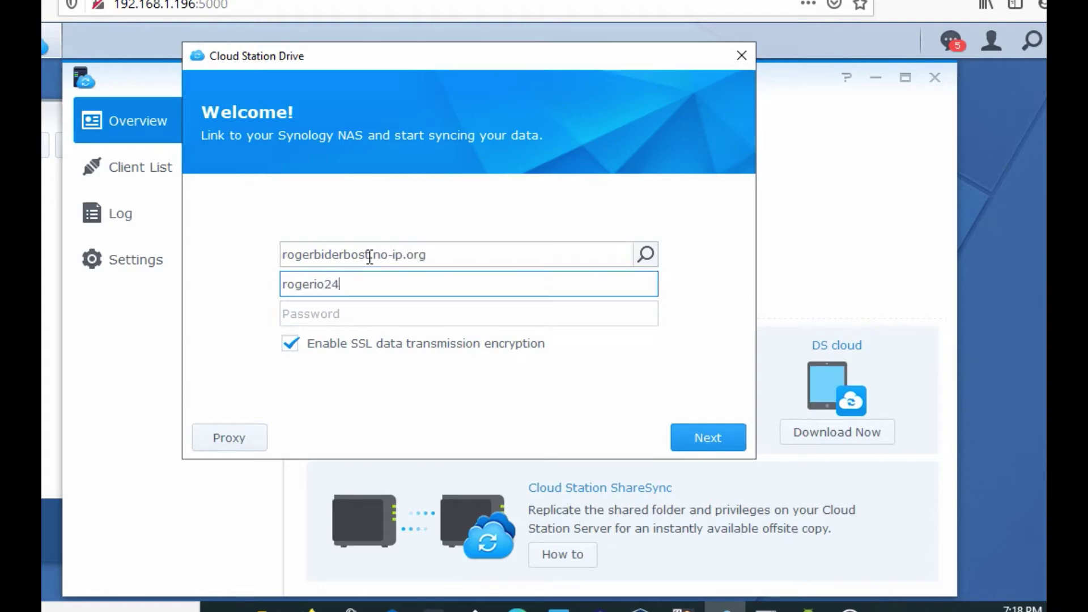
key(Tab)
text(******)
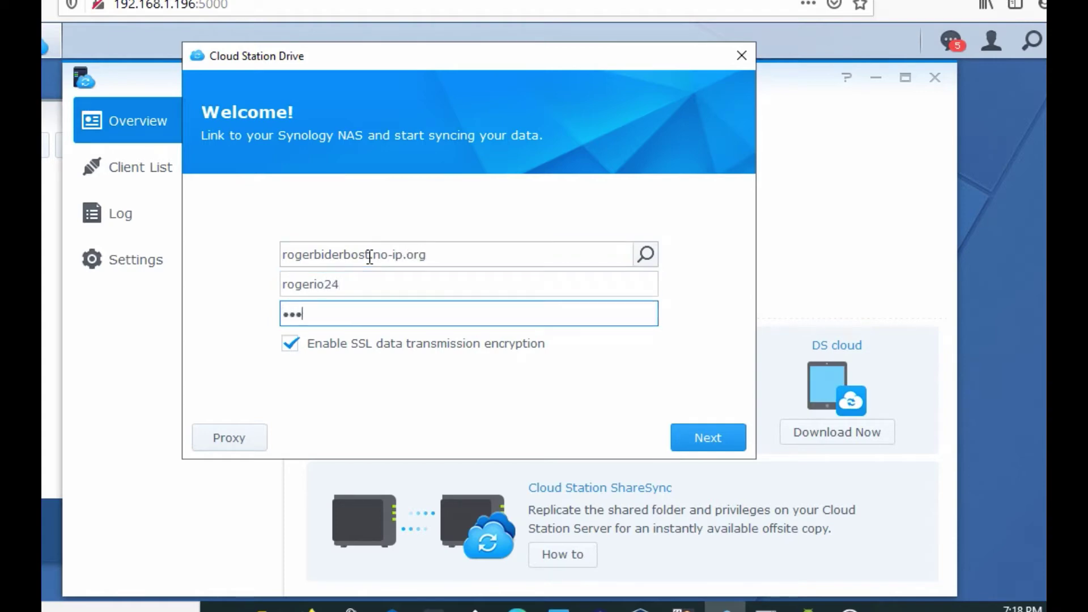
text(***)
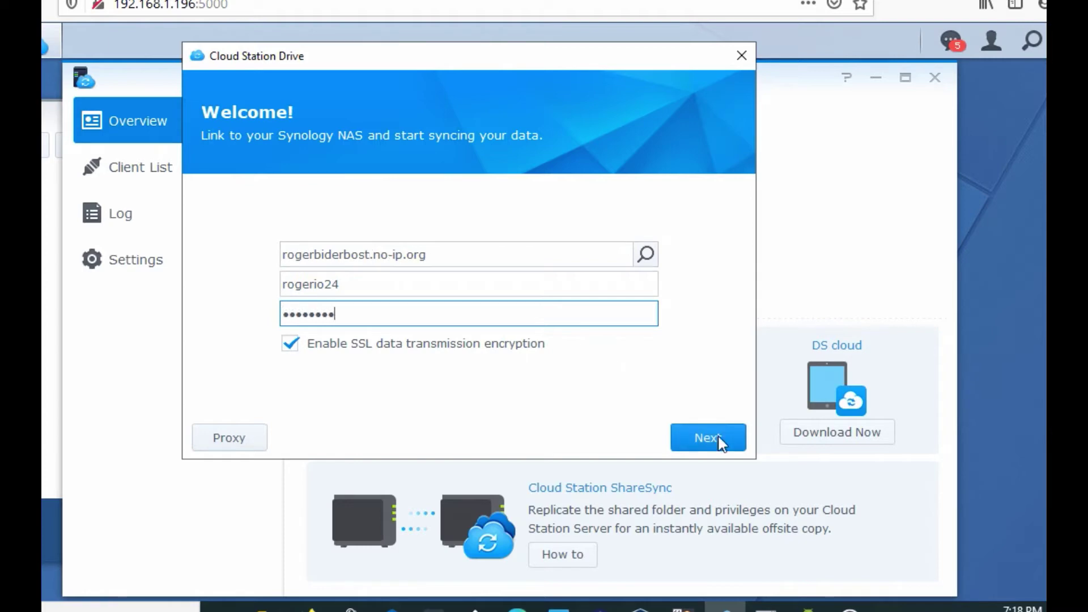
click(715, 437)
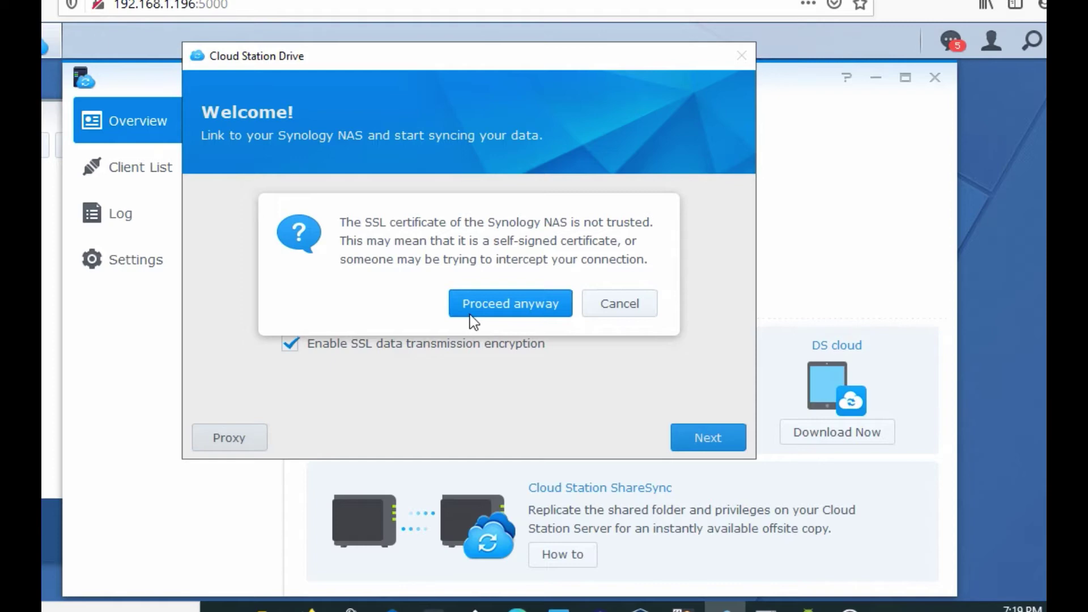
Step: Accept the NAS certificate, choose /pruebaremoto as the NAS sync folder, and finish Cloud Station Drive setup
click(483, 311)
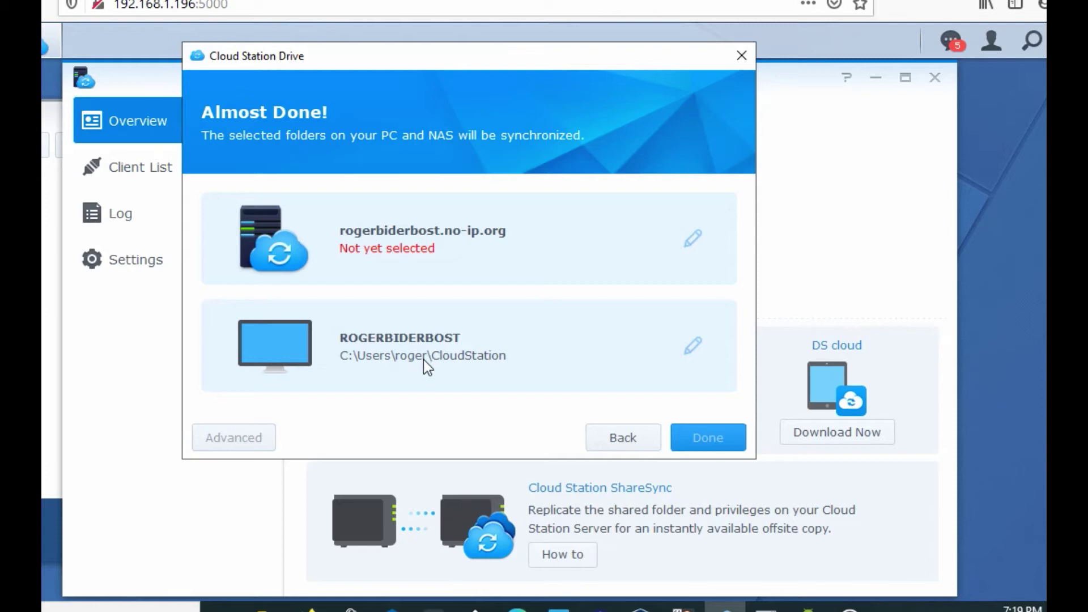
click(693, 239)
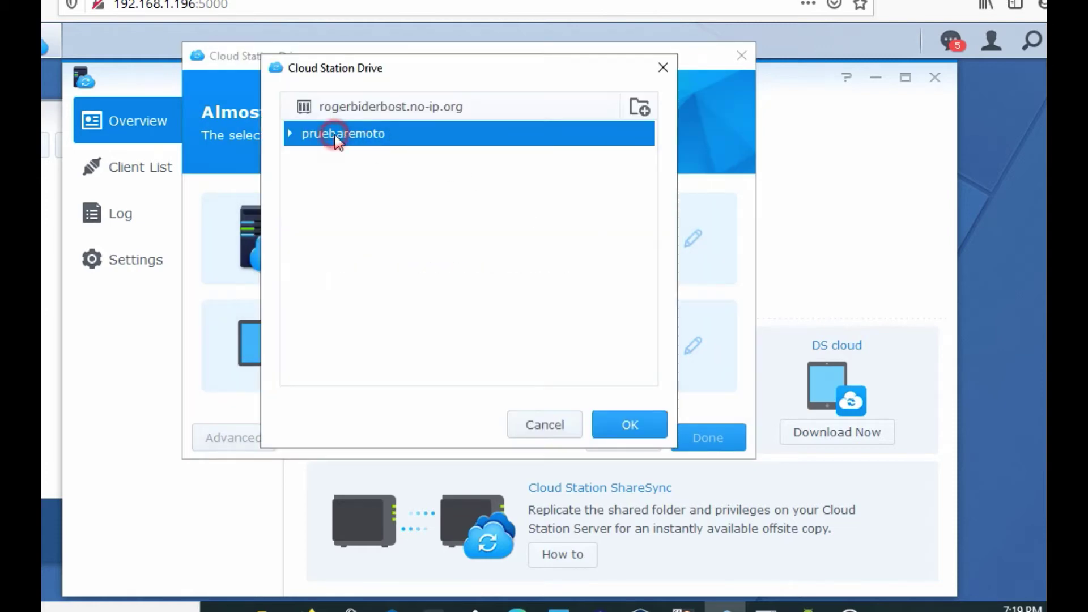
click(600, 428)
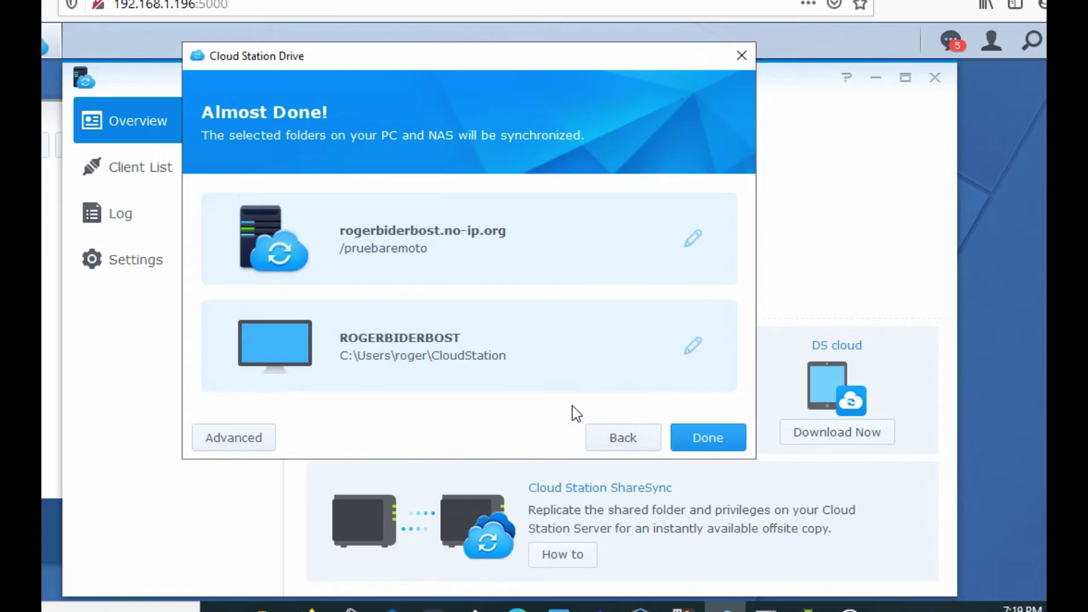
click(694, 444)
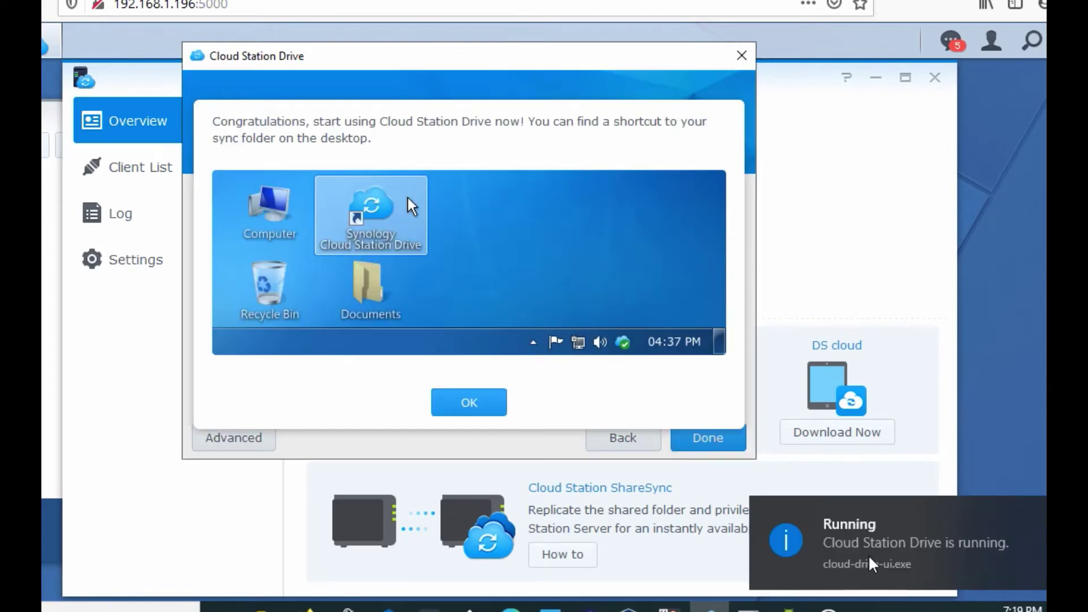
Step: Dismiss the congratulations message, confirm Cloud Station Drive is Up to date, and open the local CloudStation folder
click(464, 403)
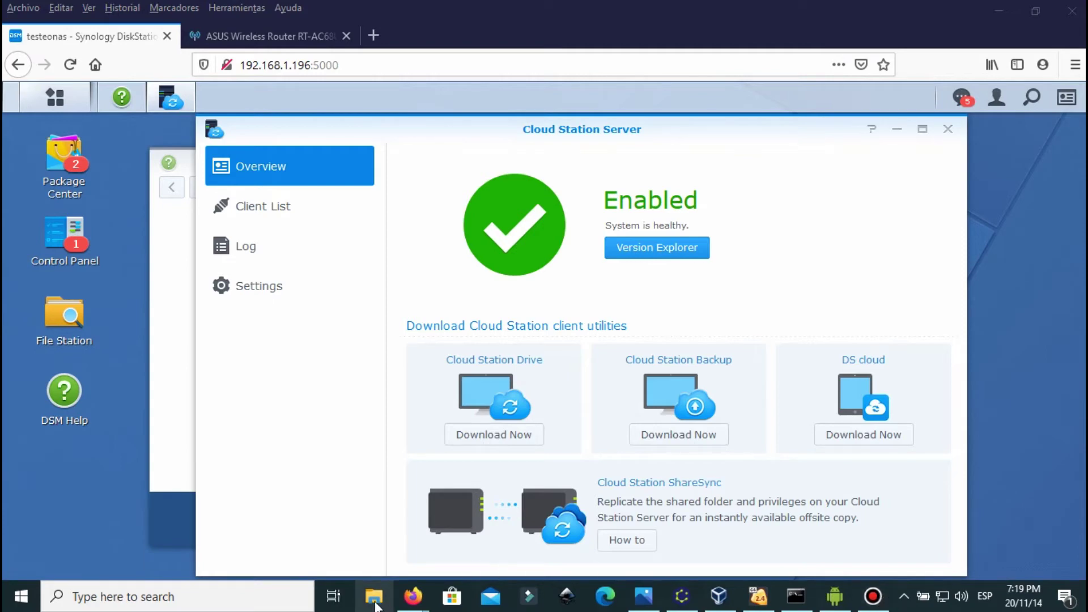
click(903, 596)
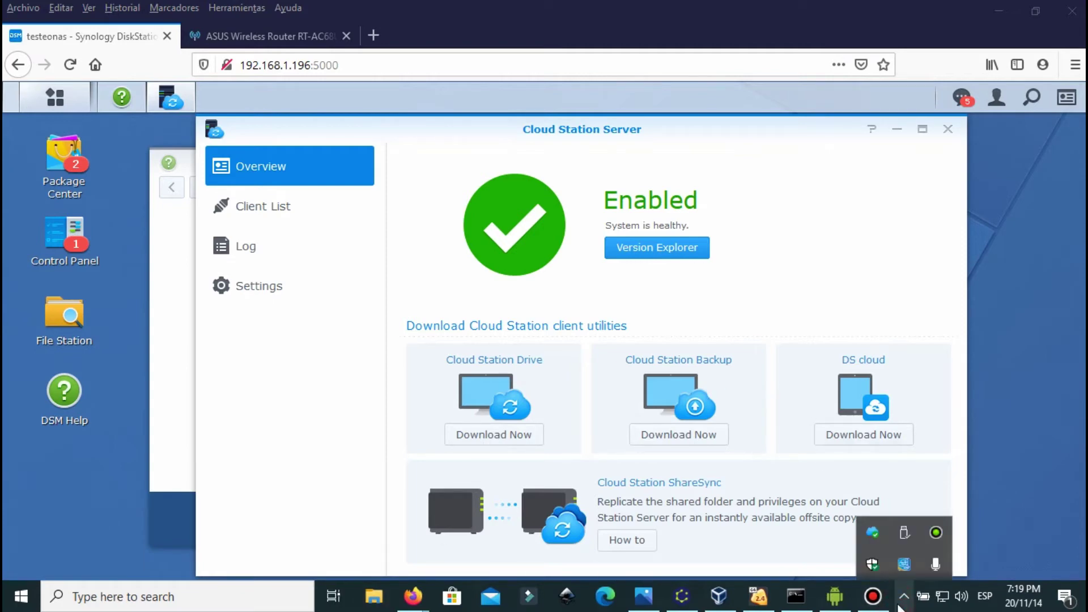
right_click(872, 539)
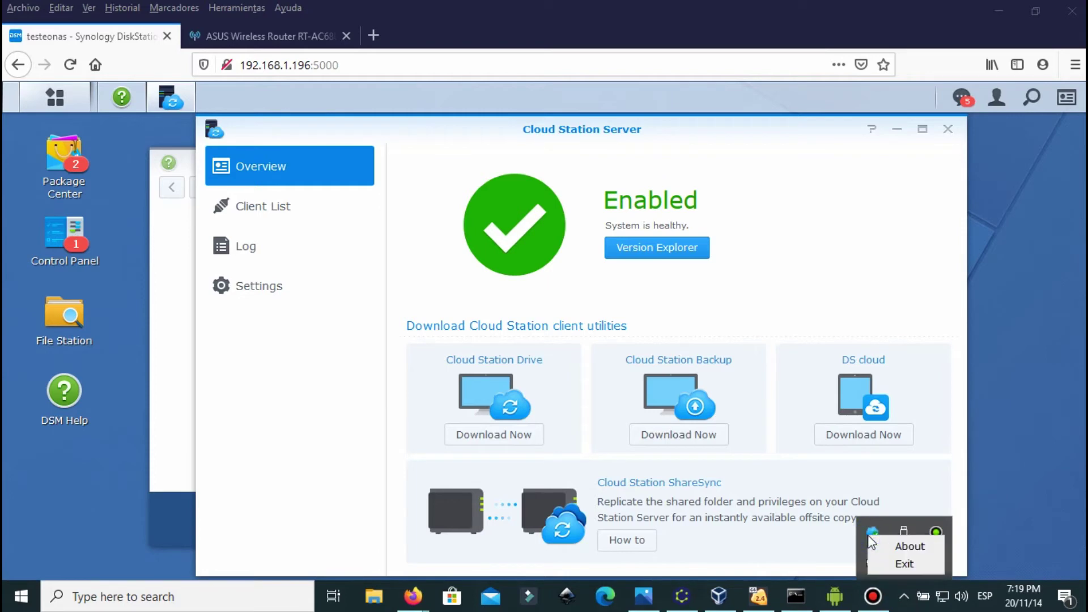
click(871, 538)
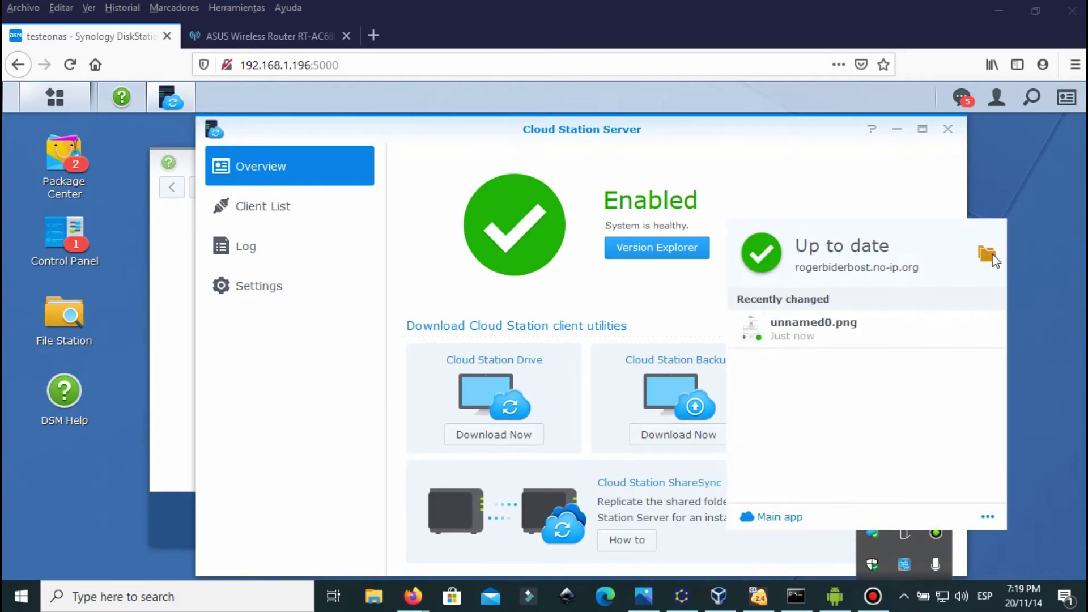
click(986, 253)
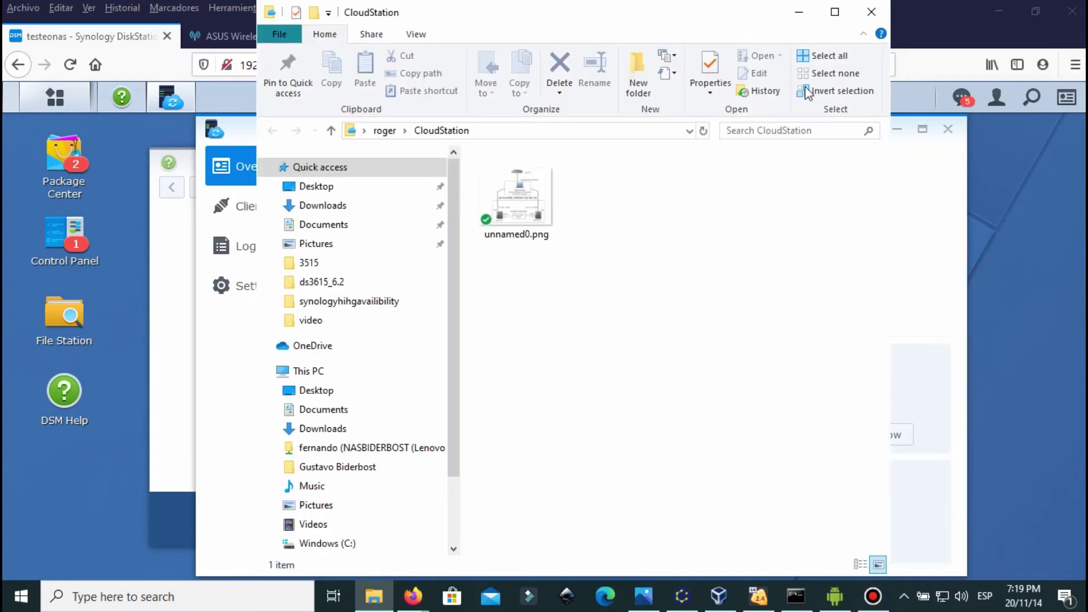
Step: Maximize Explorer, reveal the CloudStation folder's full path, select unnamed0.png, then bring up the Moto Z3 Play mirror
click(831, 16)
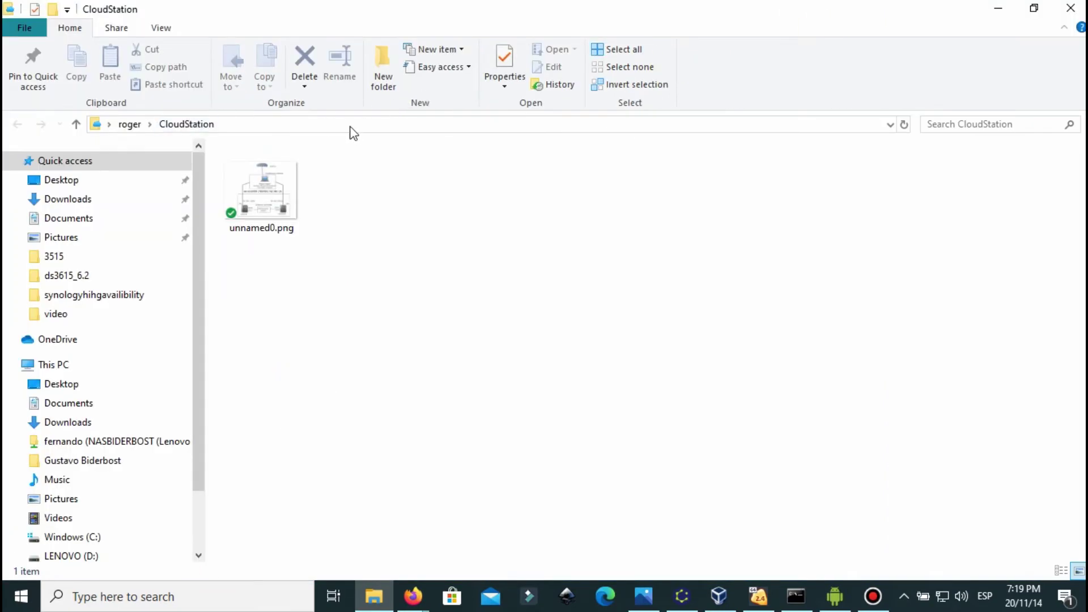
click(351, 125)
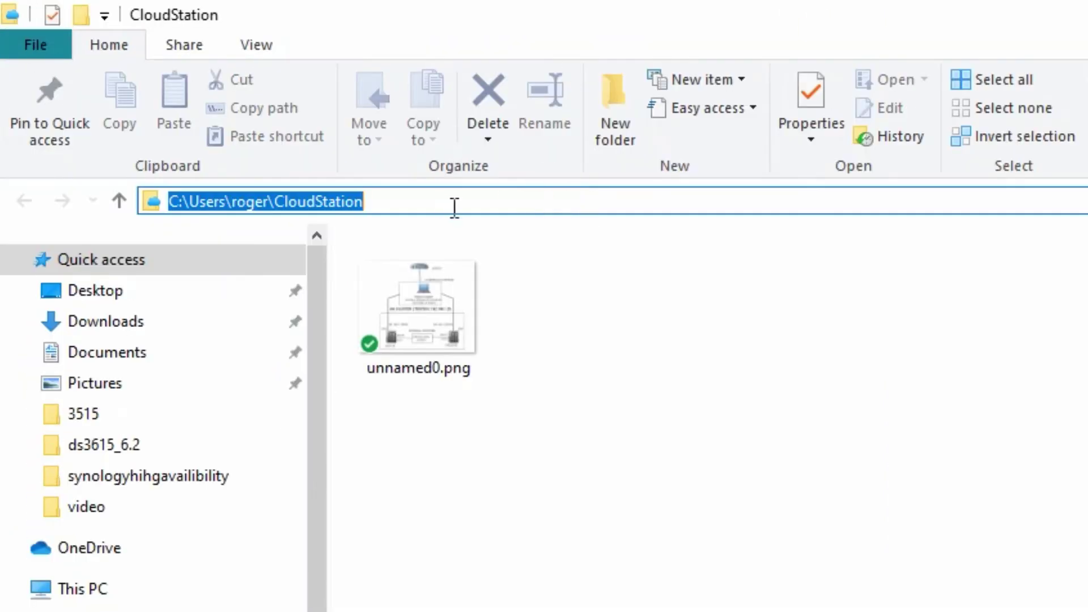
click(443, 338)
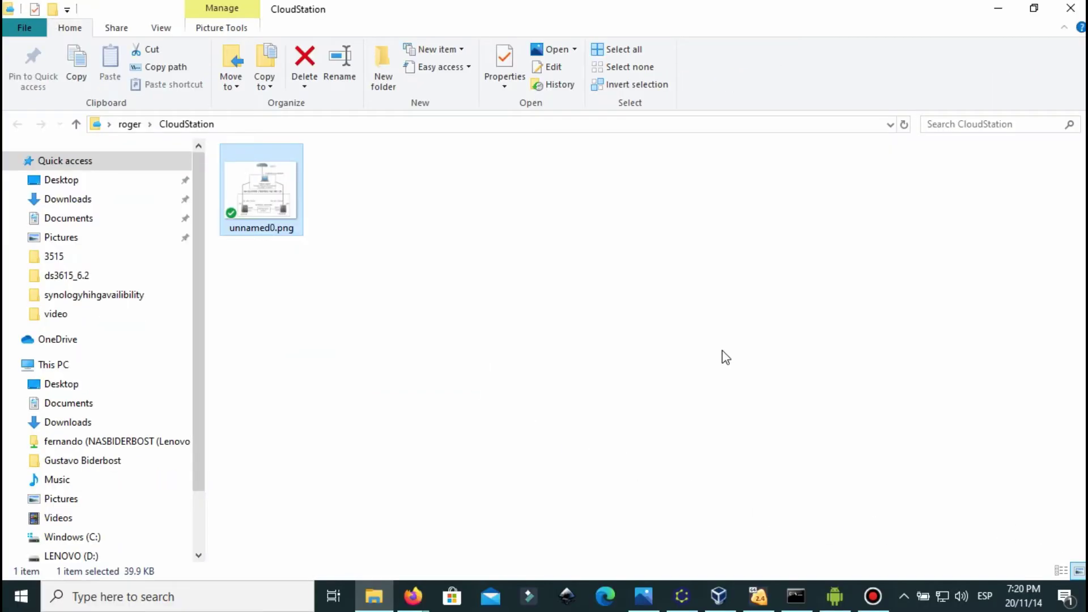
click(835, 601)
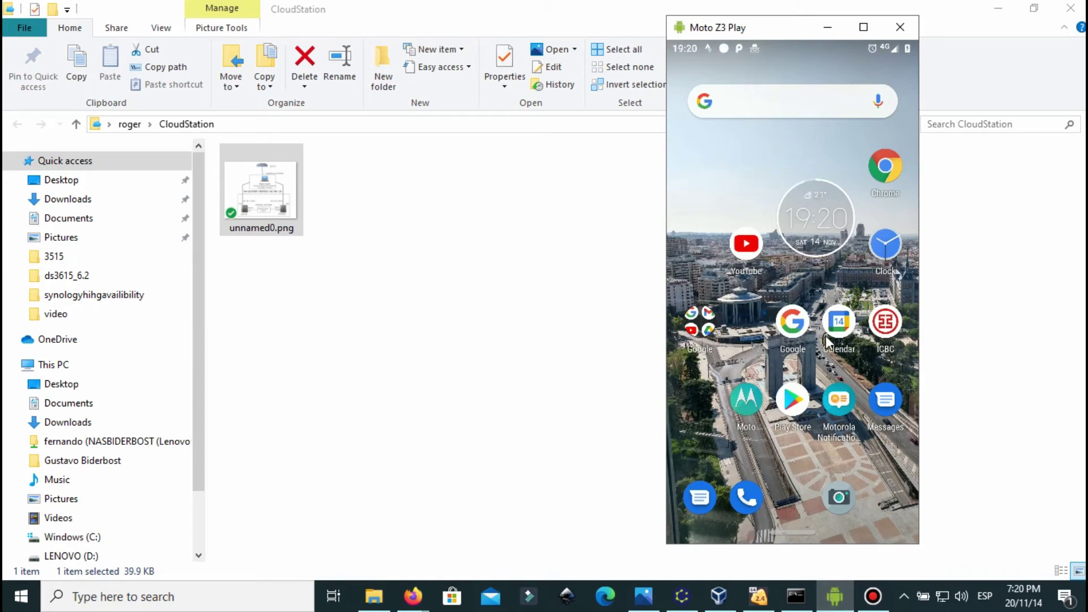
Step: Swipe to the next home screen page on the Moto Z3 Play mirror and launch DS cloud
drag(882, 352, 725, 361)
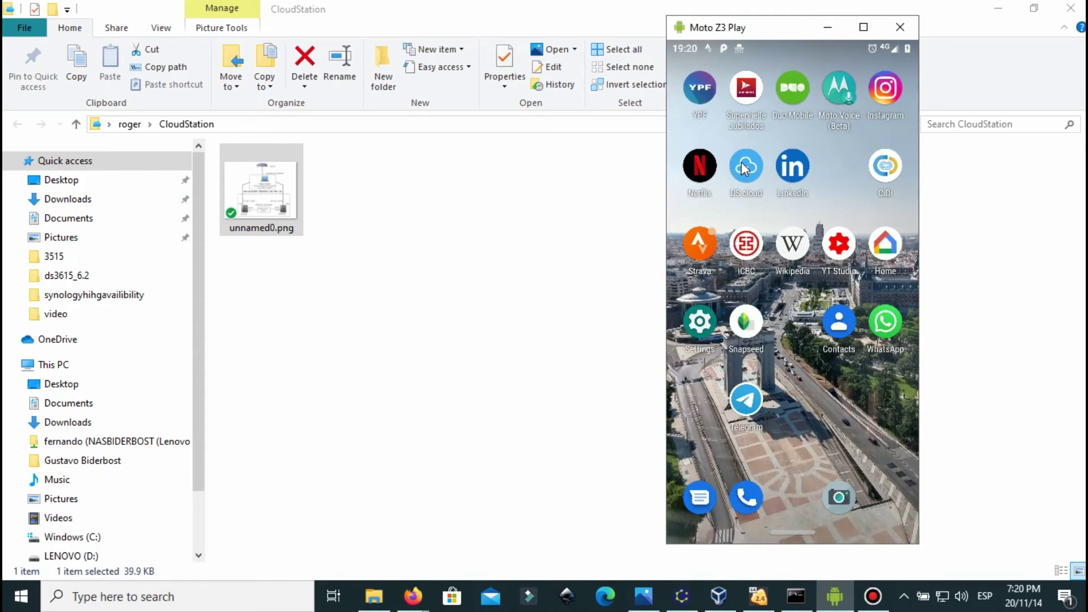
drag(744, 168, 740, 212)
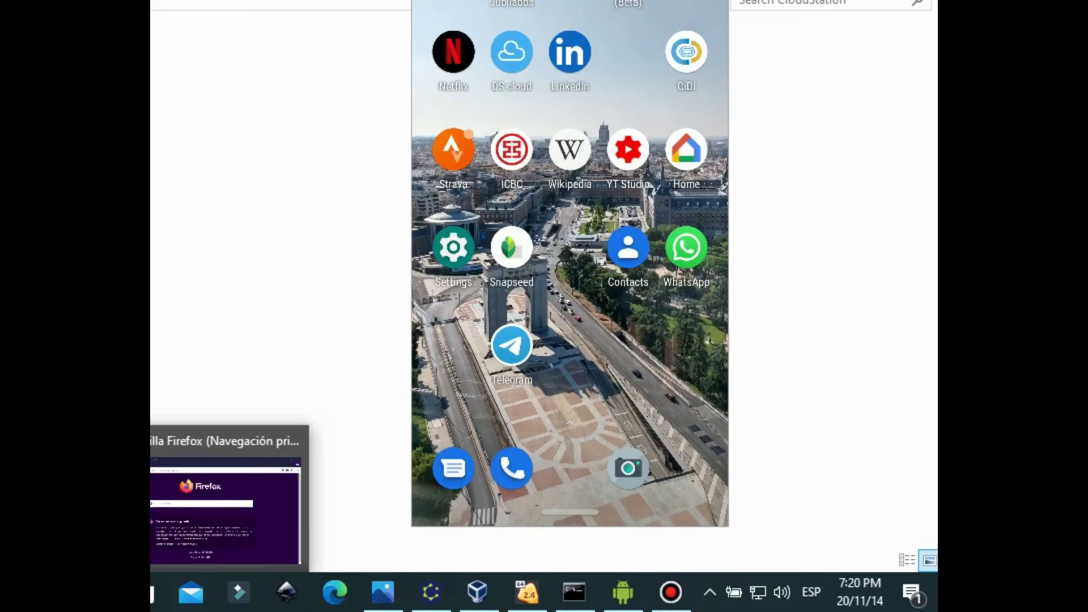
click(413, 595)
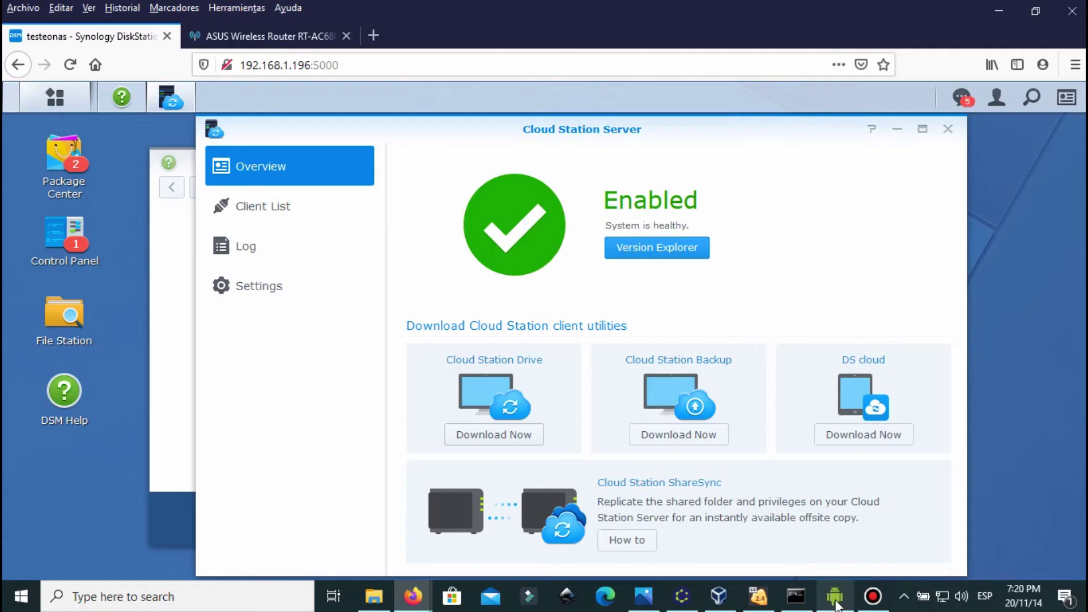
click(623, 592)
click(754, 164)
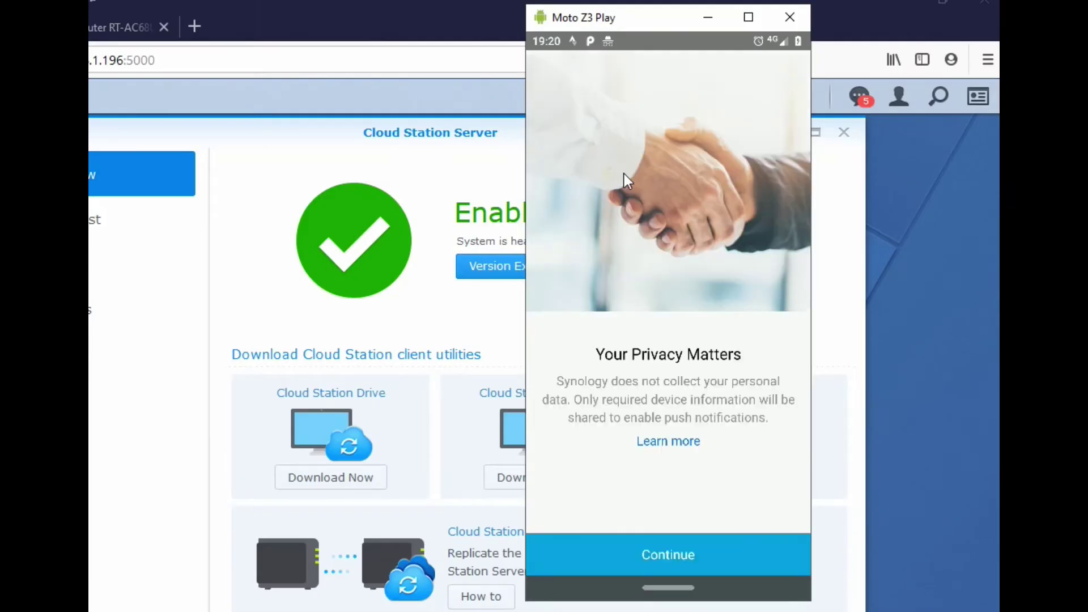
Step: Accept the privacy notice, allow DS cloud file access, and enter the NAS's no-ip.org DDNS address
click(673, 561)
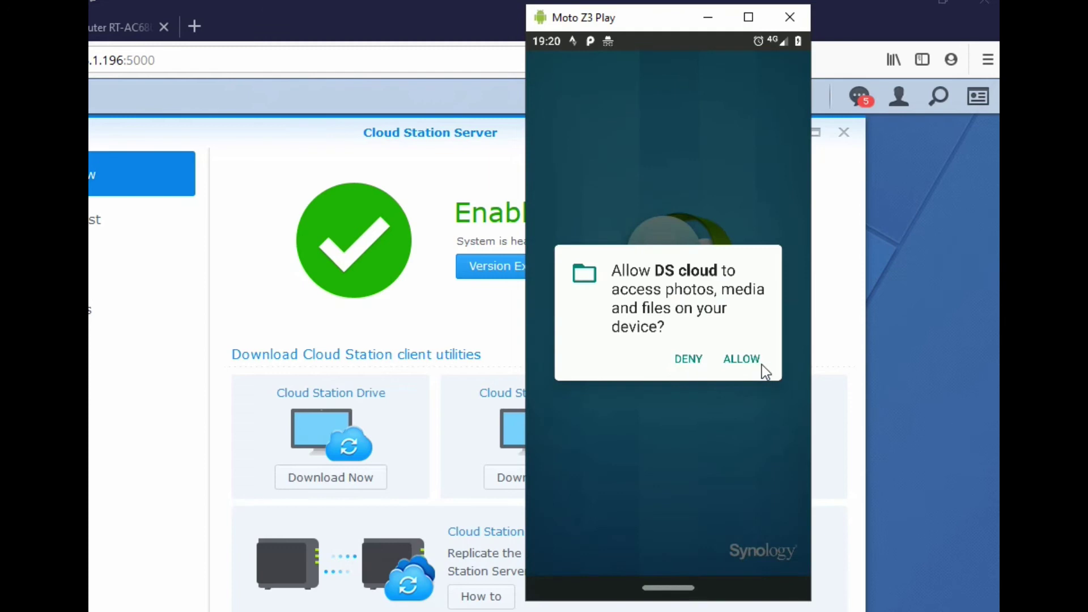
click(743, 359)
click(646, 176)
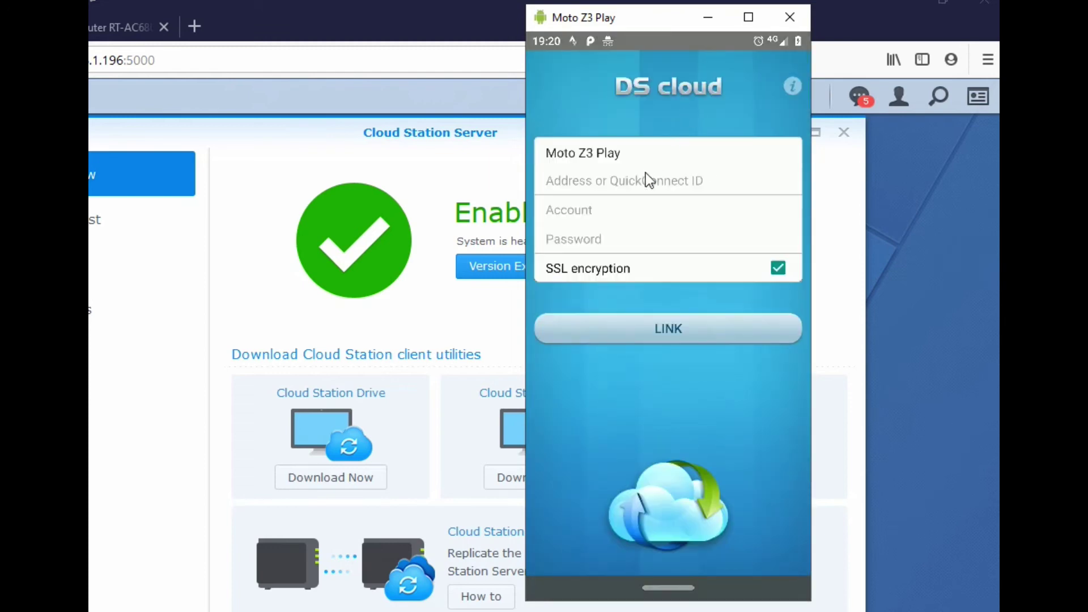
text(rogerb)
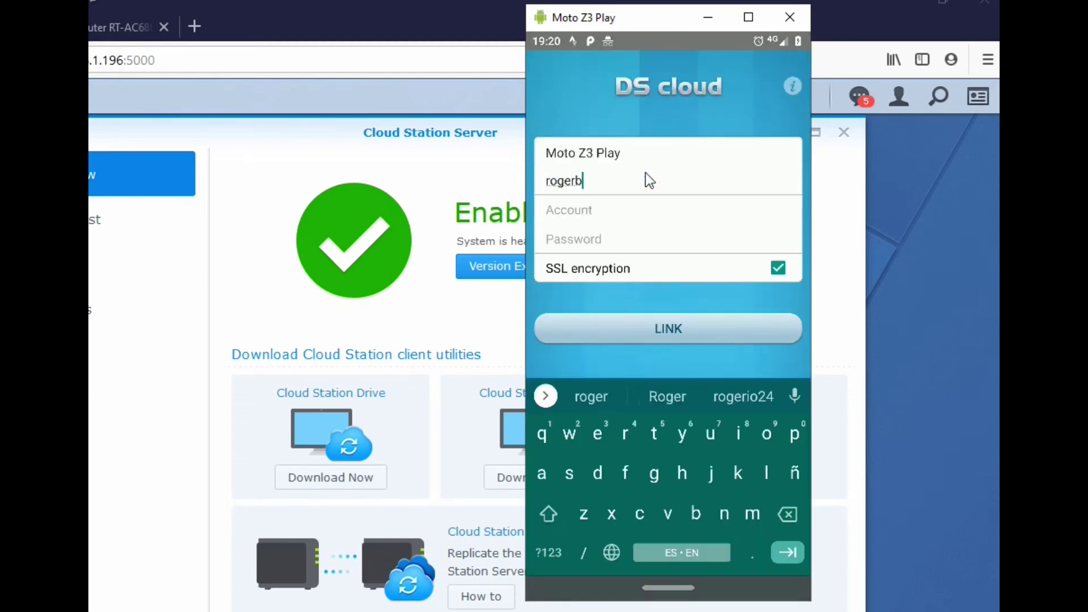
text(iderbost.no)
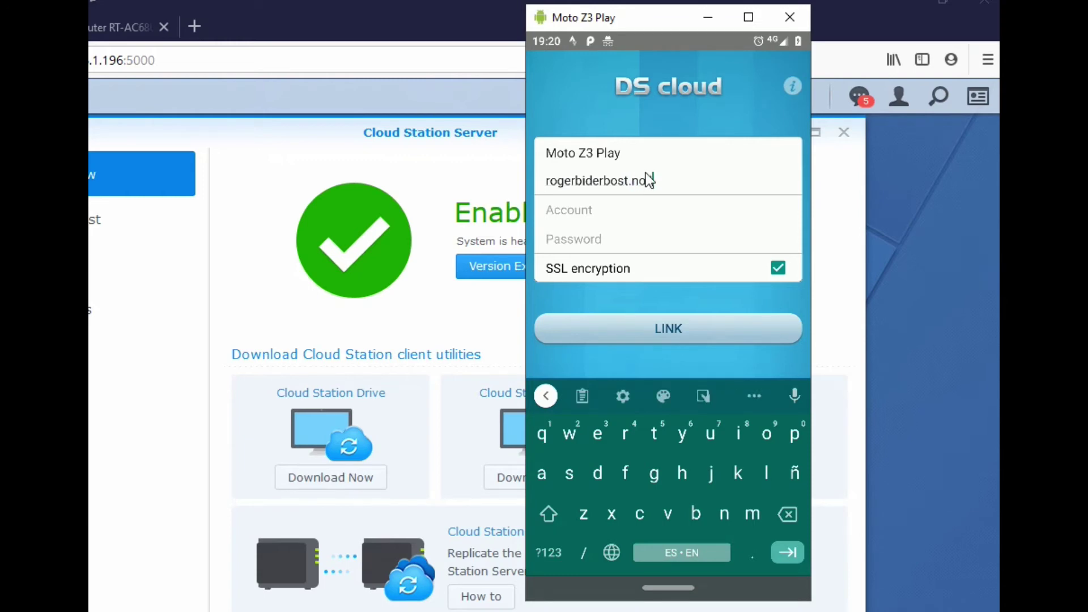
text(-ip.org)
Step: Fill in the account name and password and link the phone to Cloud Station
key(Tab)
text(rogerio24)
key(Tab)
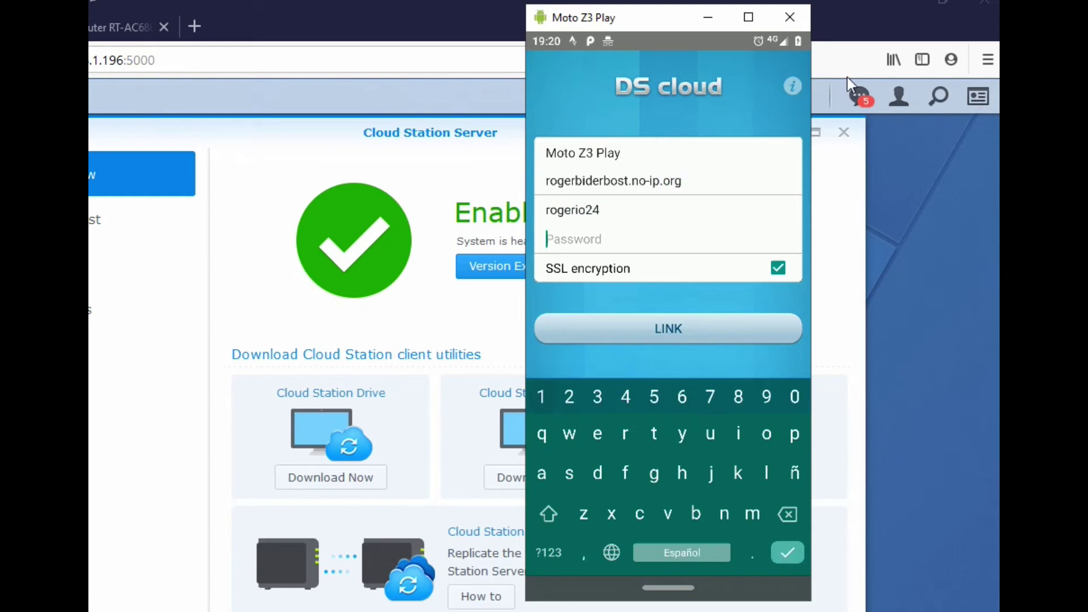
text(••u•••••)
click(659, 332)
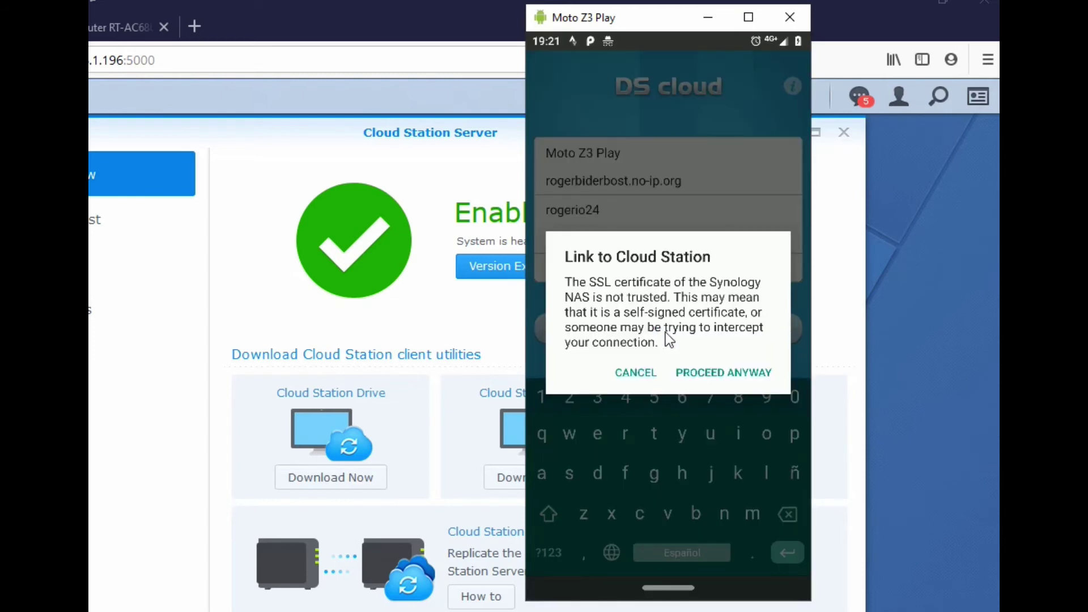
Step: Accept the untrusted certificate and pair the pruebaremoto folder with the phone's internal storage
click(701, 373)
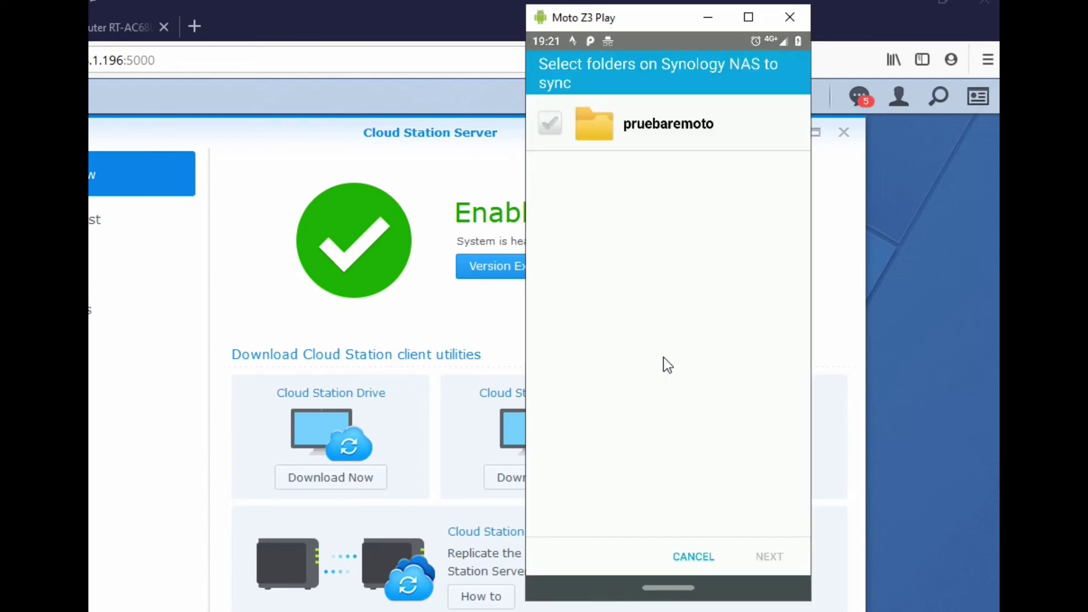
click(546, 127)
click(550, 124)
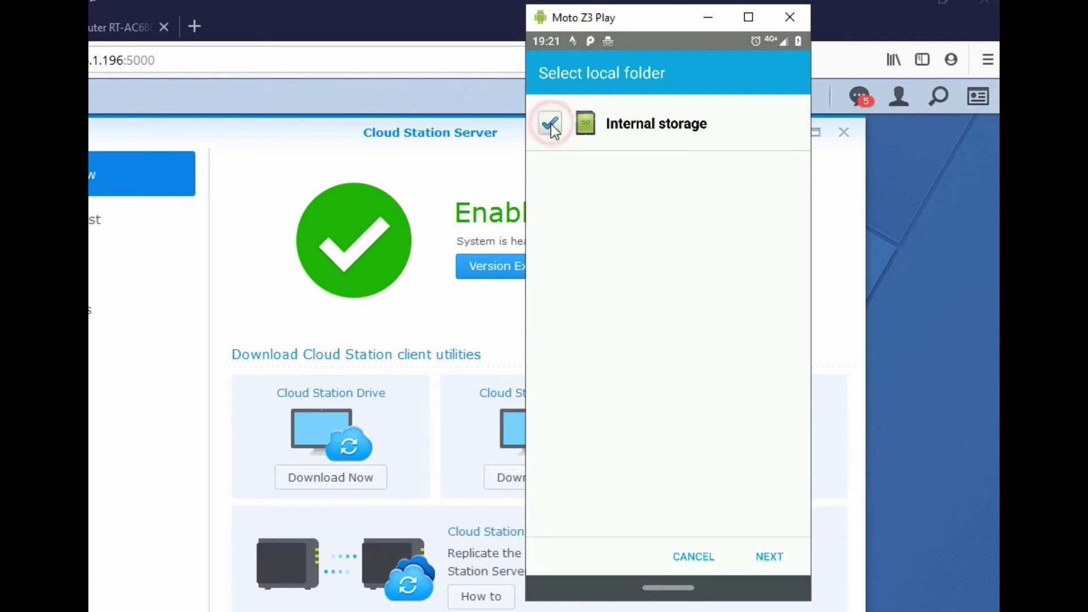
click(768, 557)
Step: Accept the sync options and turn off Sync on Wi-Fi only
scroll(685, 293, down, 3)
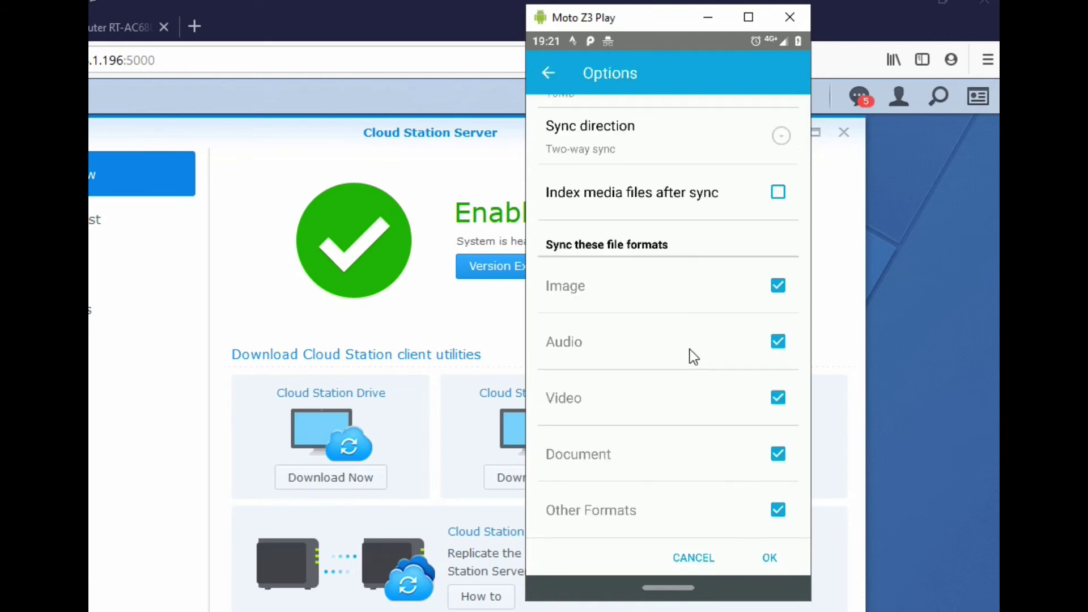
click(769, 557)
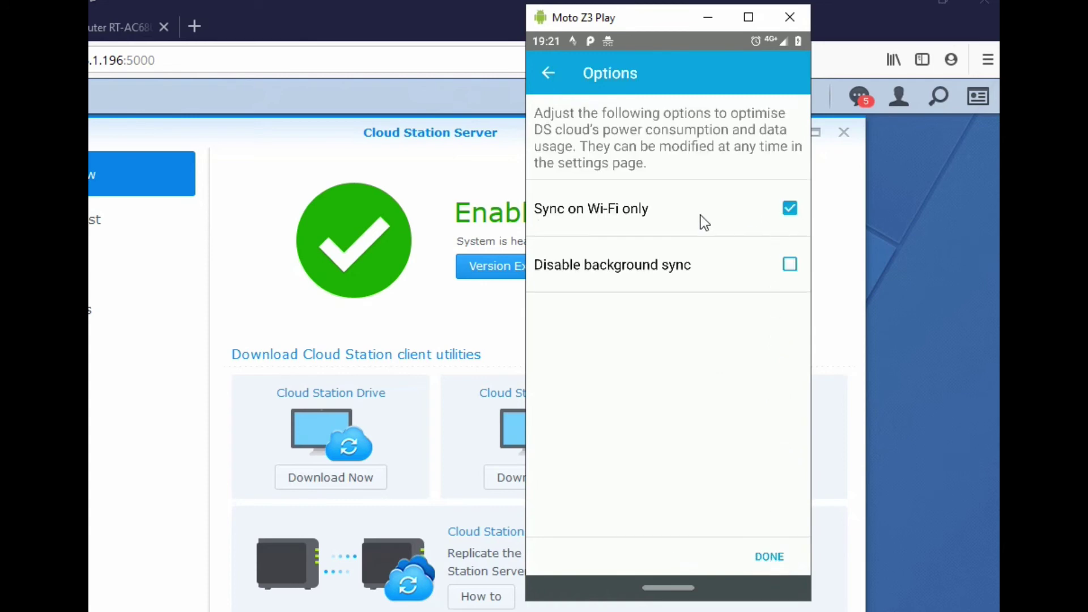
click(789, 209)
Step: Finish DS cloud setup, open the synced pruebaremoto folder, then launch the phone's Files app
click(767, 557)
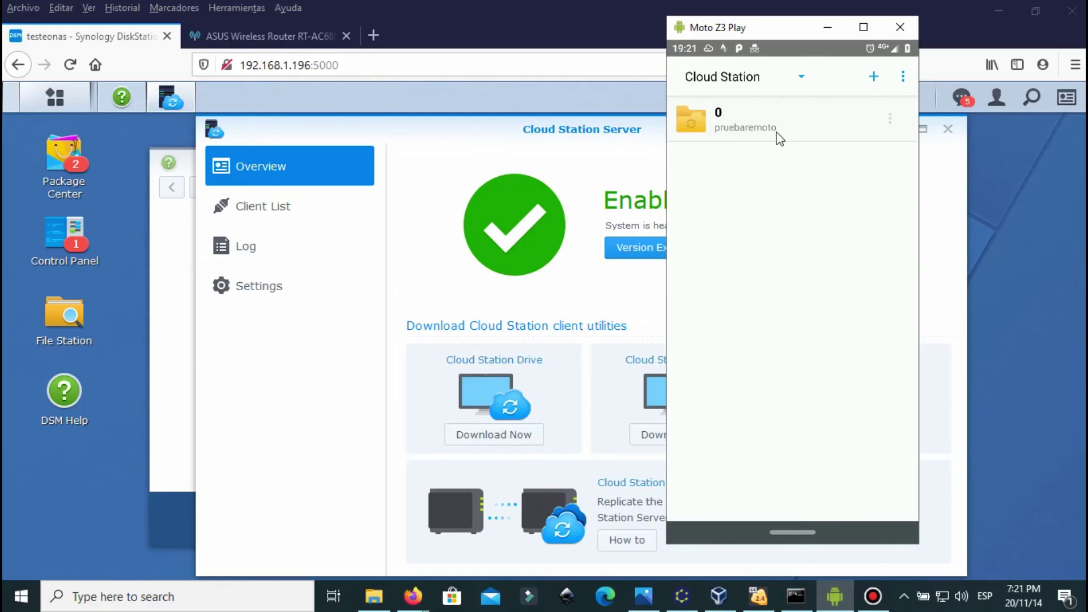
click(795, 118)
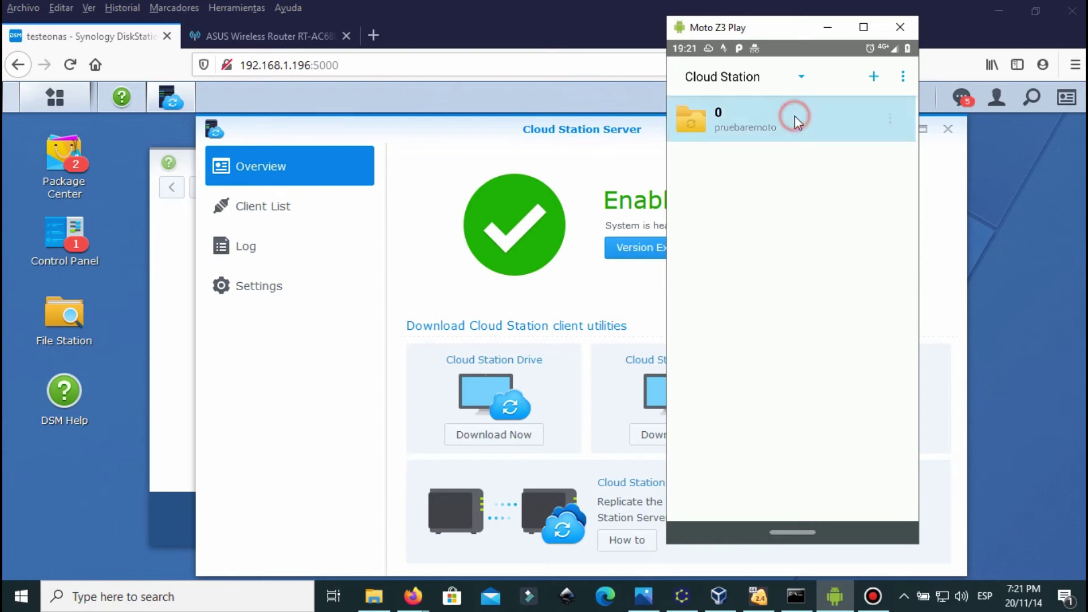
click(790, 529)
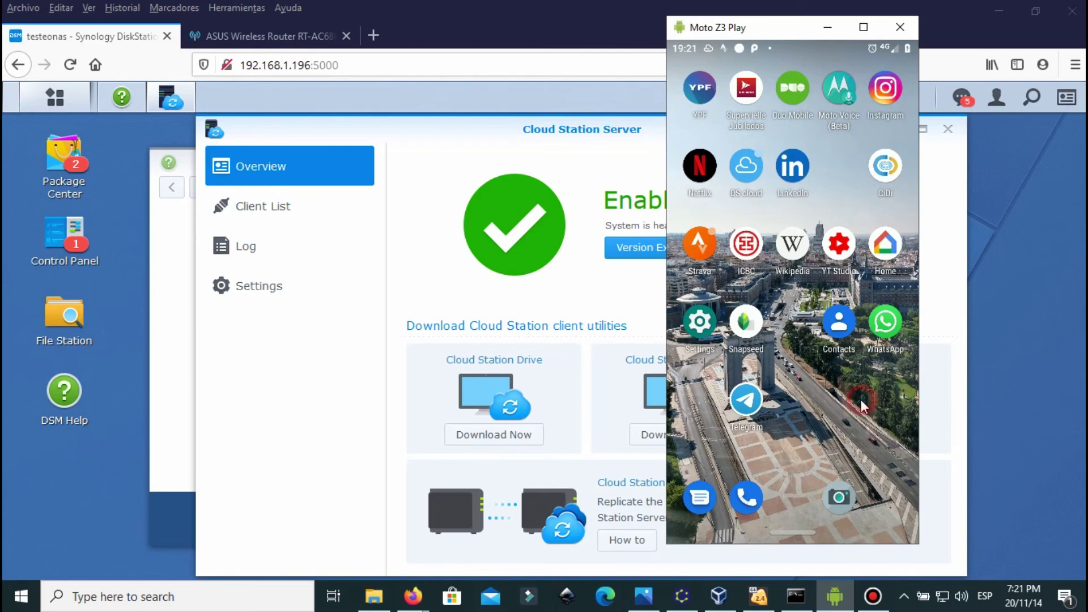
drag(672, 405, 778, 407)
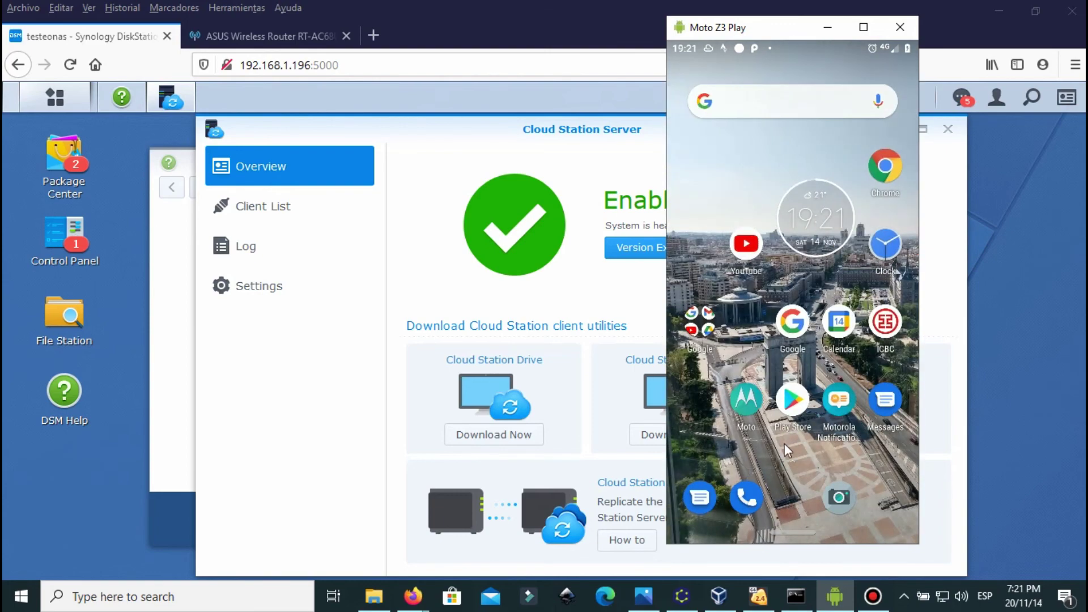
drag(795, 520, 792, 138)
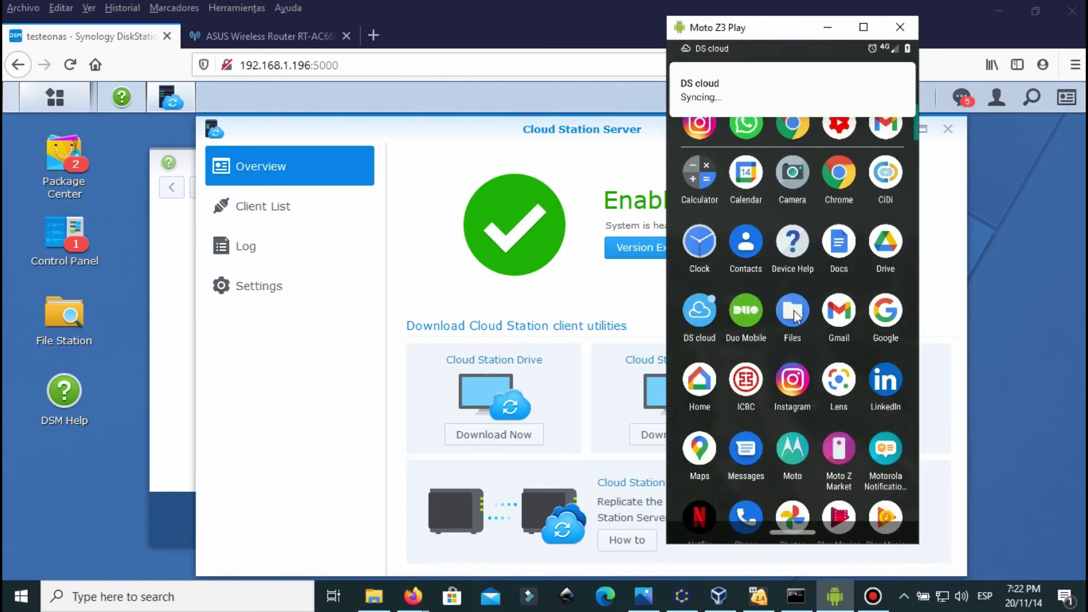
click(793, 310)
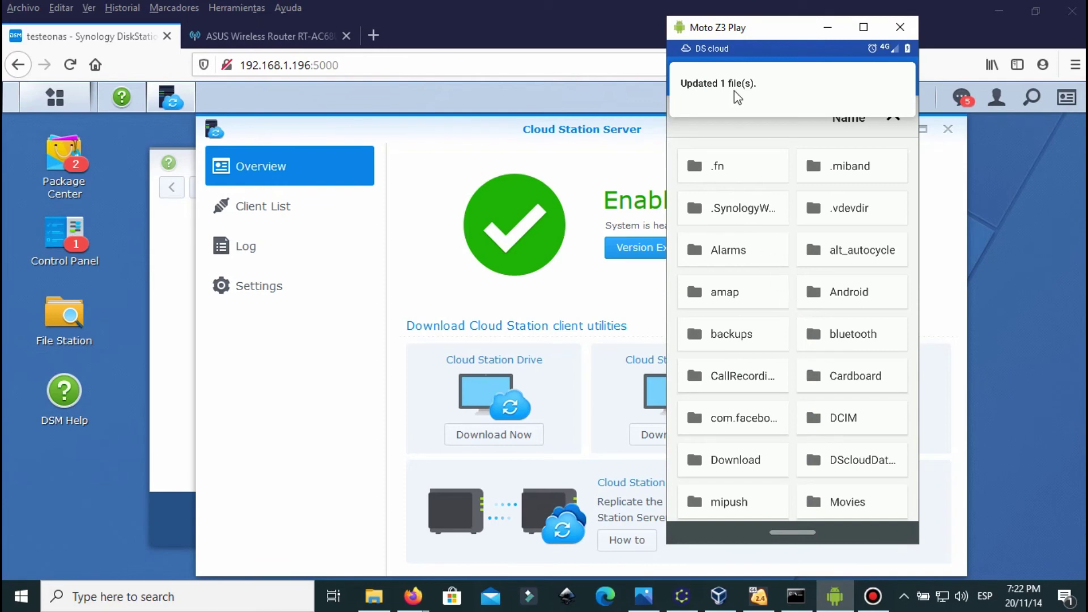